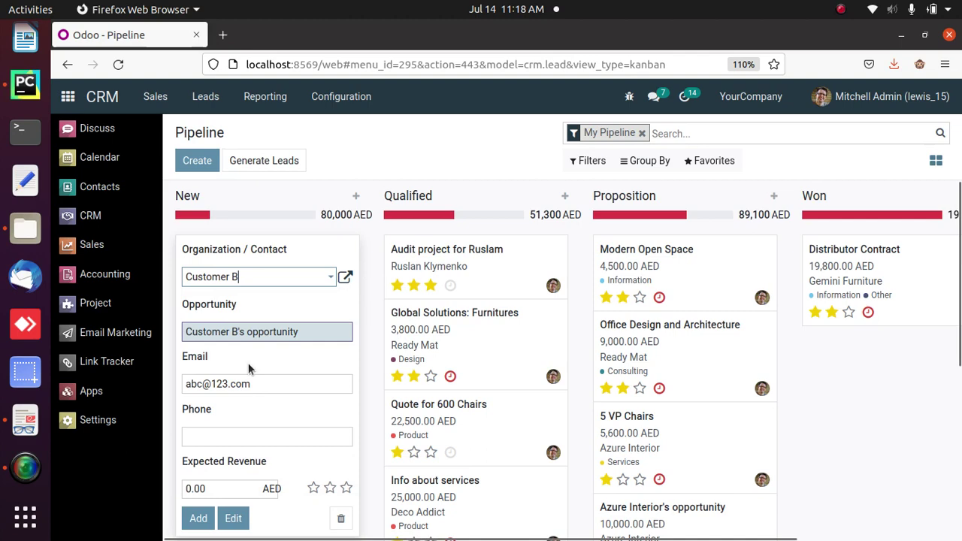
- Quick-create the 'New Audit Project 2022' opportunity for Azure Interior in the New column
{"action": "left_click", "coordinate": [329, 276]}
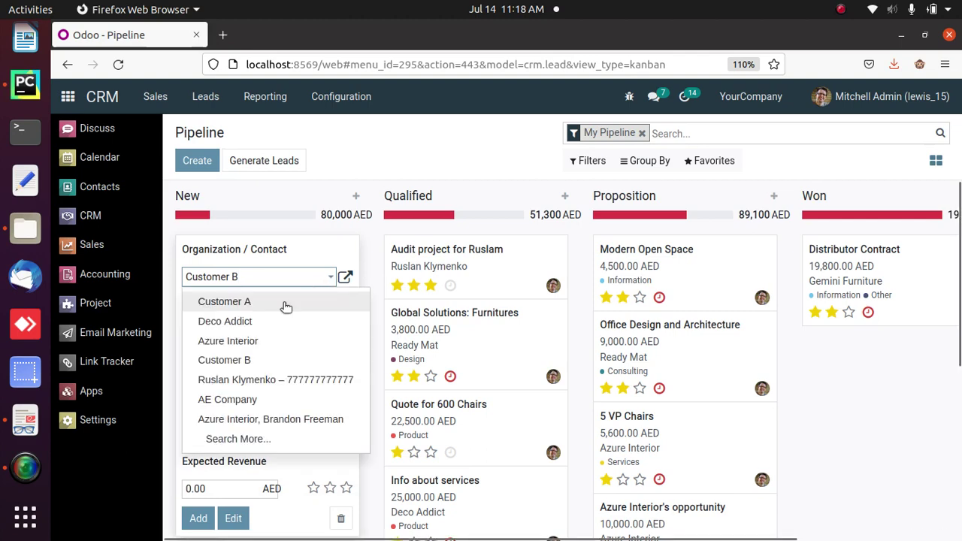
{"action": "left_click", "coordinate": [243, 342]}
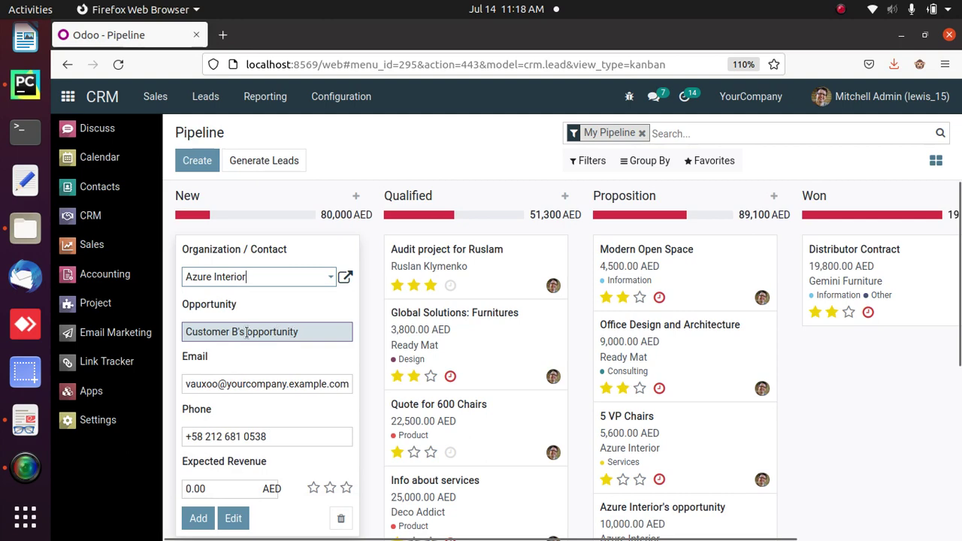
{"action": "left_click_drag", "start_coordinate": [247, 332], "coordinate": [174, 335]}
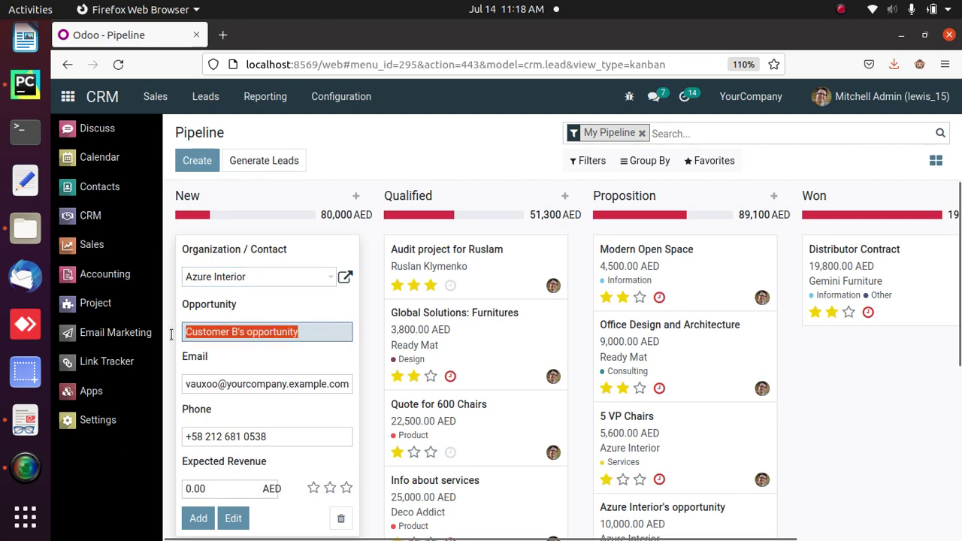
{"action": "type", "text": "Nwe"}
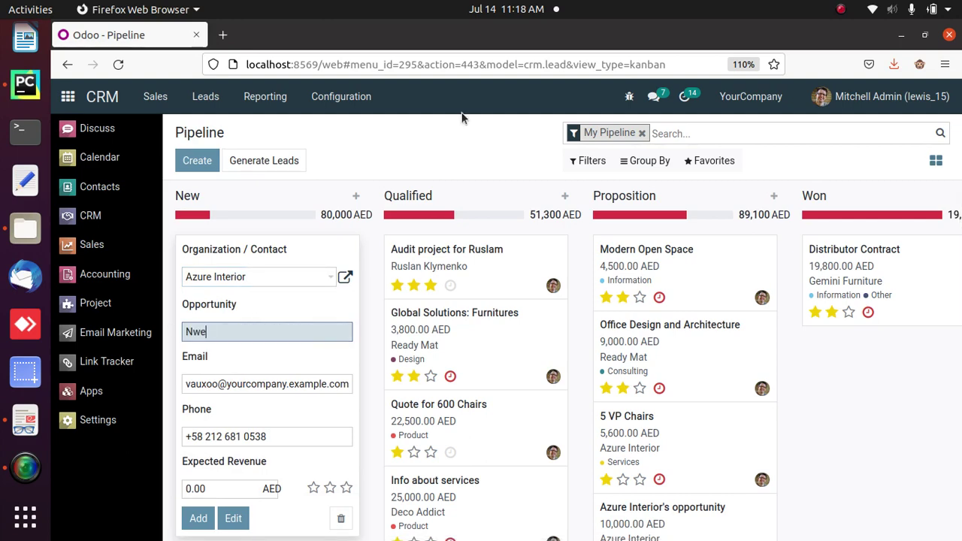
{"action": "type", "text": "ew Audit Project 2022"}
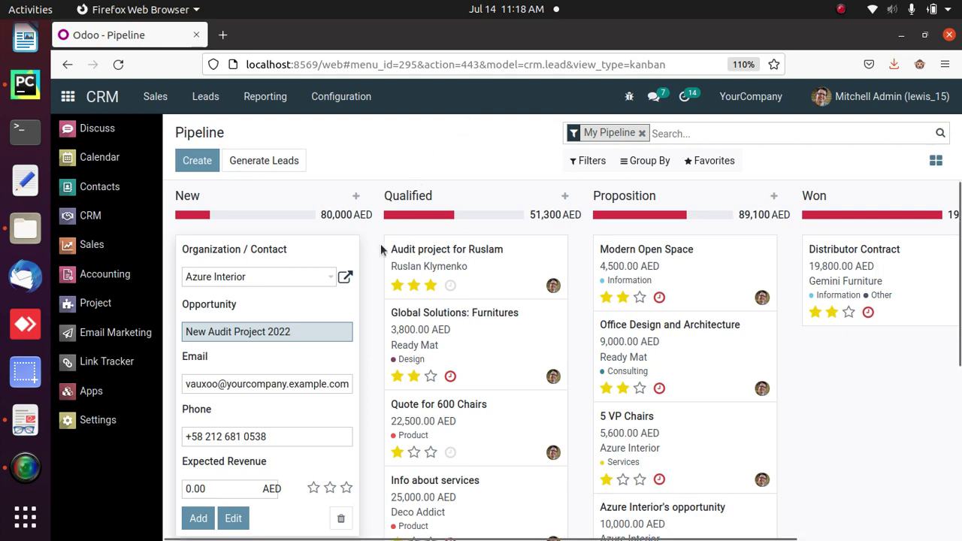
{"action": "left_click", "coordinate": [198, 519]}
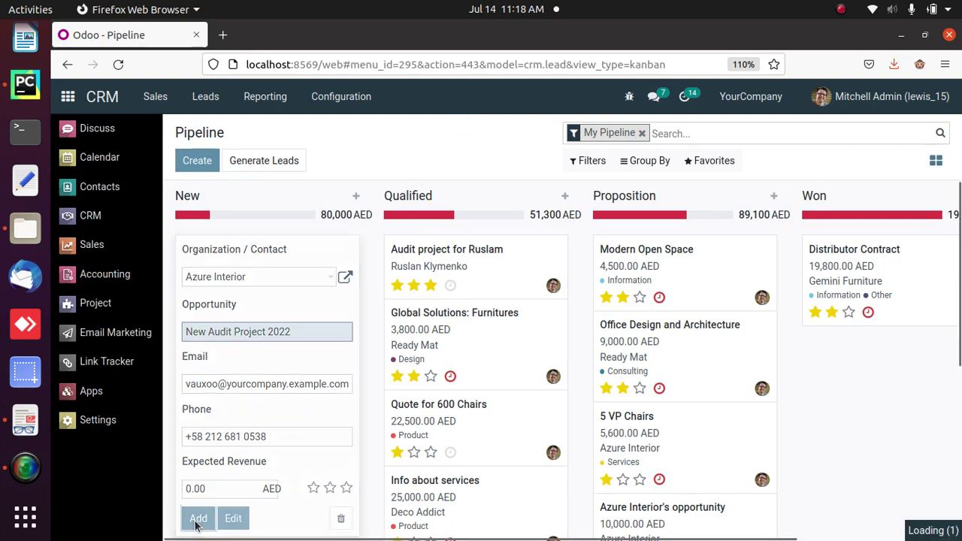
{"action": "left_click", "coordinate": [388, 143]}
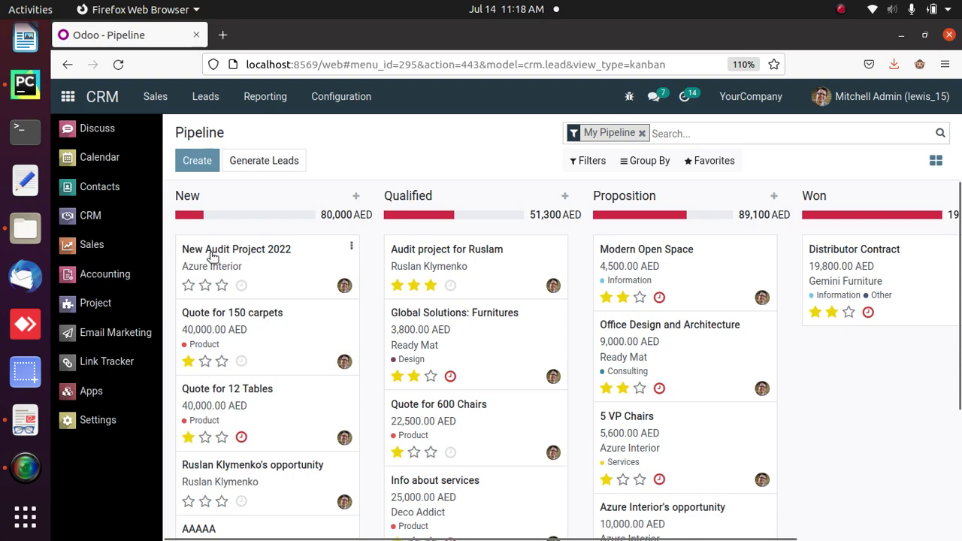
- Drag New Audit Project 2022 through Qualified into Proposition, then open it to start a quotation
{"action": "left_click_drag", "start_coordinate": [212, 257], "coordinate": [425, 256]}
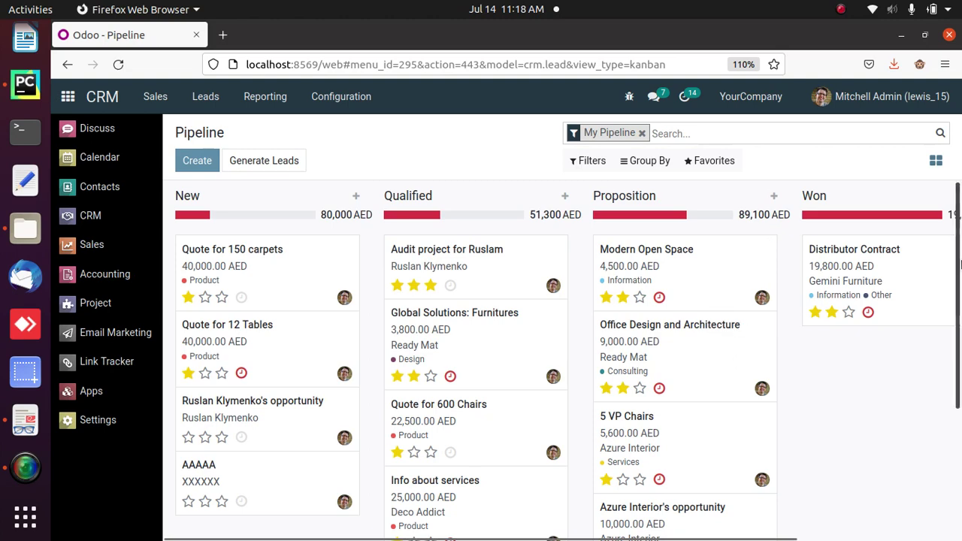
{"action": "left_click_drag", "start_coordinate": [959, 266], "coordinate": [958, 394]}
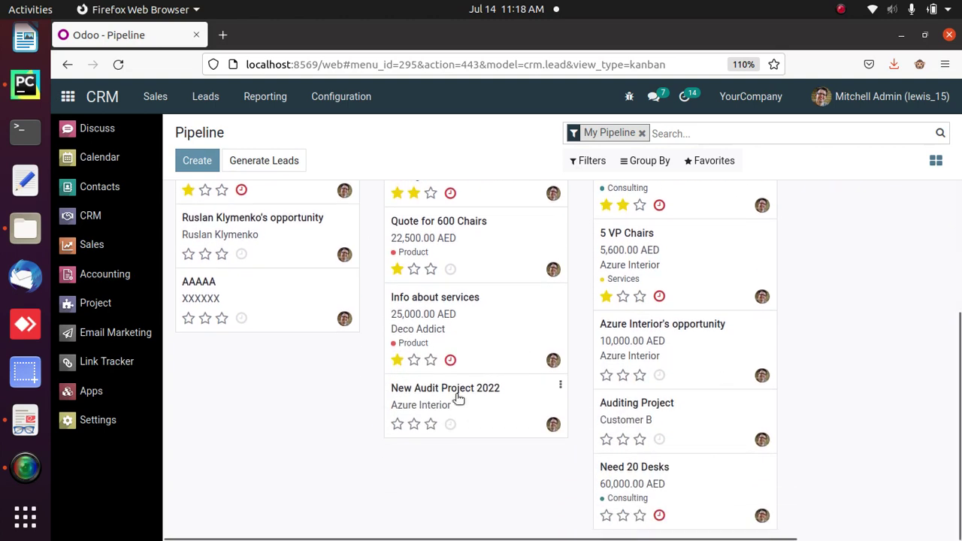
{"action": "left_click_drag", "start_coordinate": [454, 404], "coordinate": [692, 263]}
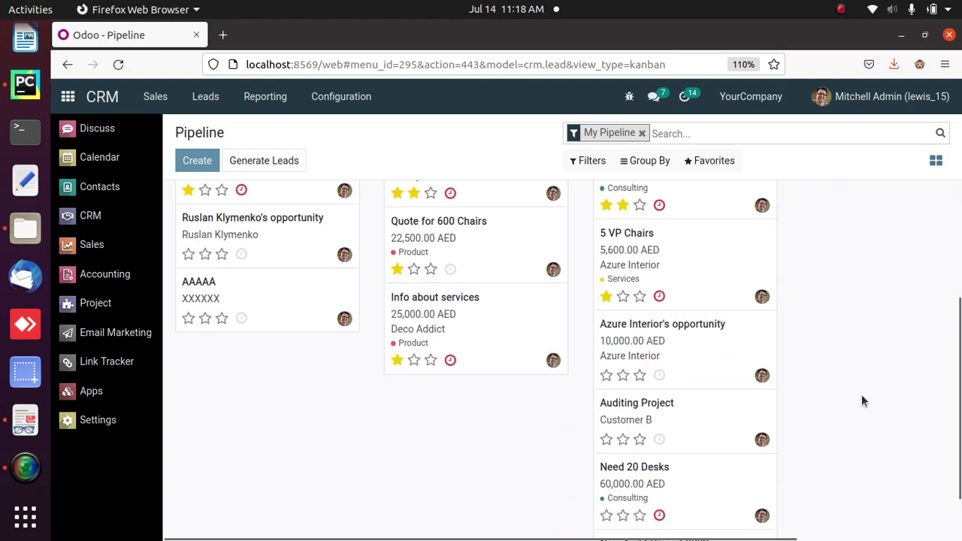
{"action": "left_click_drag", "start_coordinate": [959, 424], "coordinate": [961, 464]}
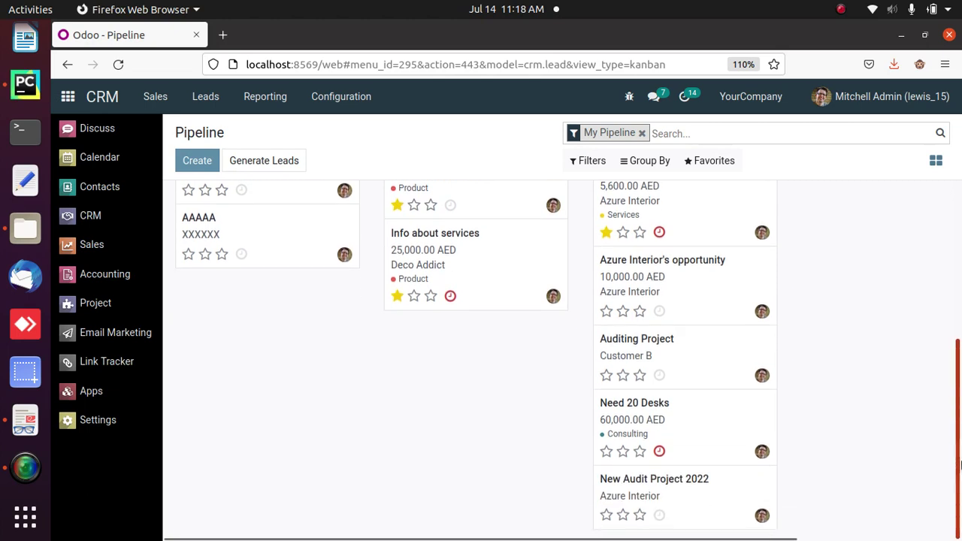
{"action": "left_click", "coordinate": [651, 487]}
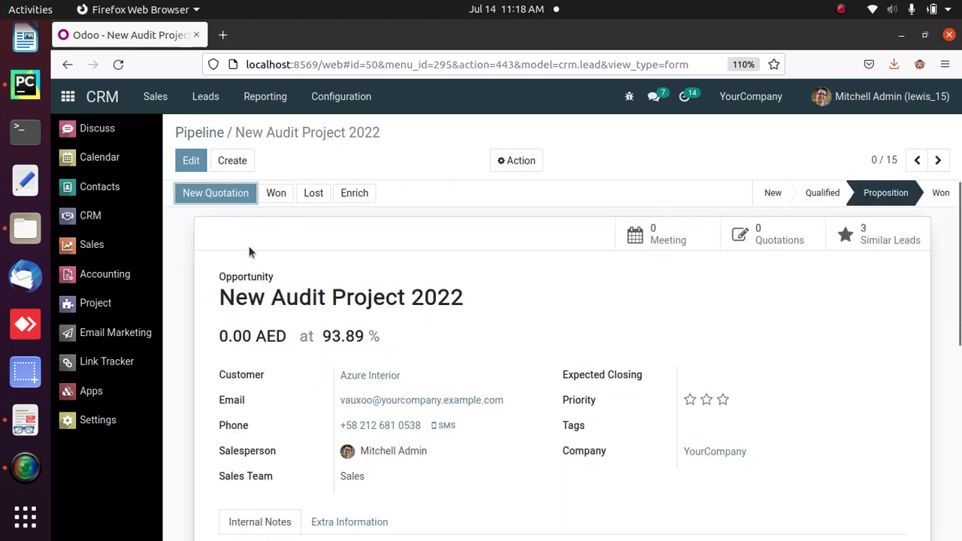
{"action": "left_click", "coordinate": [207, 196]}
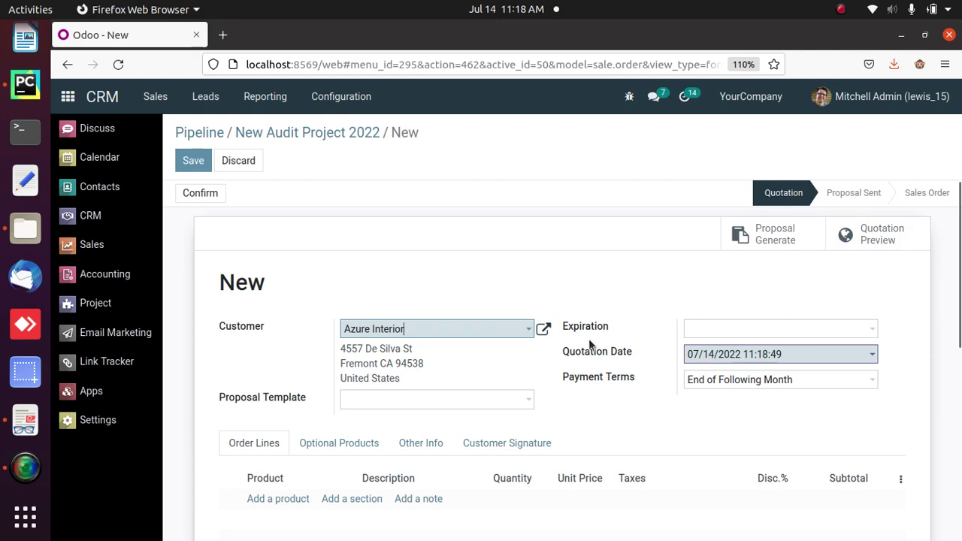
- Apply the Audit Proposal template and set the Audit line's unit price to 15000
{"action": "left_click", "coordinate": [528, 398]}
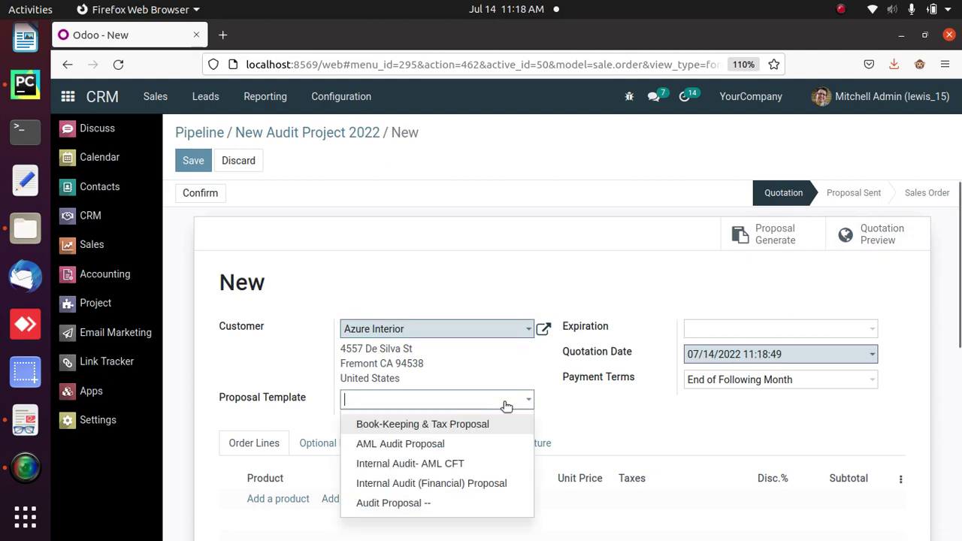
{"action": "left_click", "coordinate": [408, 504]}
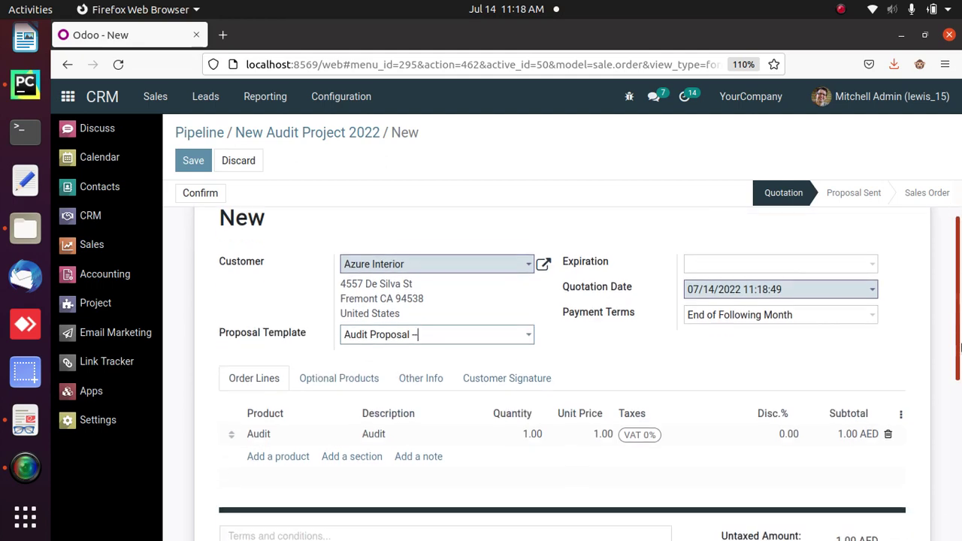
{"action": "scroll", "coordinate": [677, 377], "scroll_direction": "down", "scroll_amount": 4}
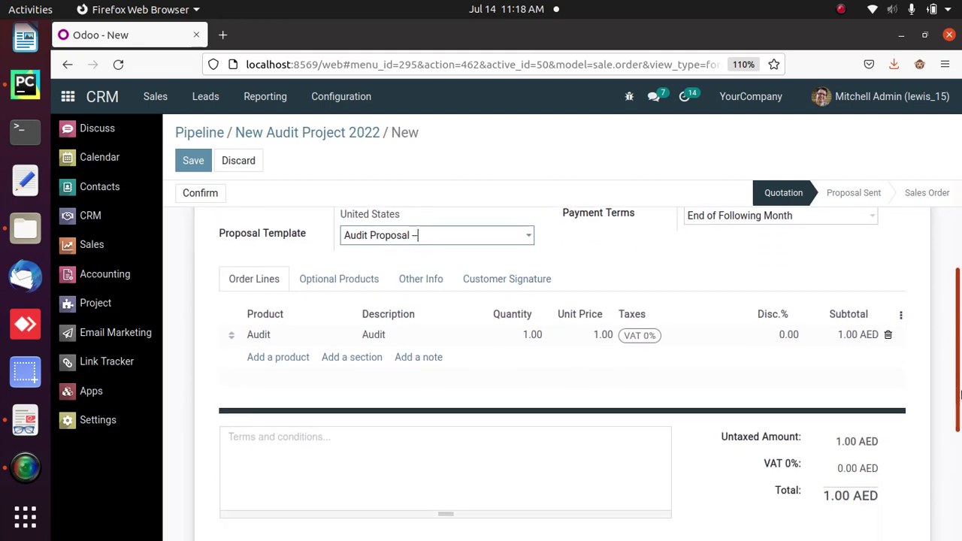
{"action": "left_click", "coordinate": [601, 336]}
{"action": "type", "text": "15"}
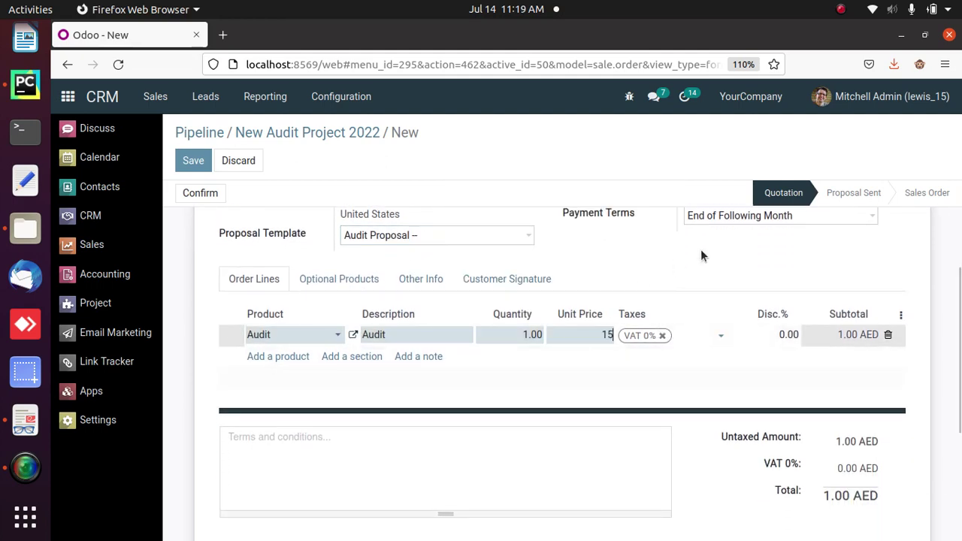
{"action": "type", "text": "0"}
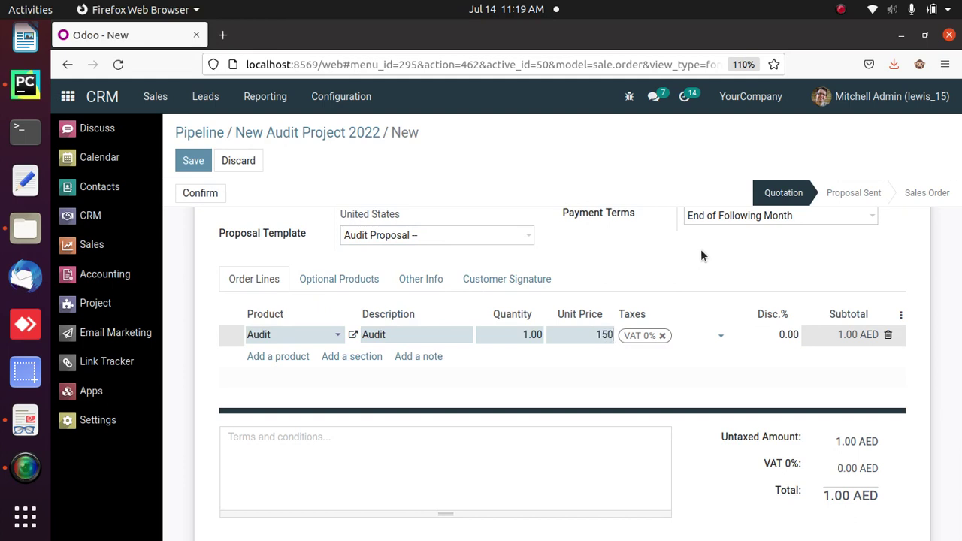
{"action": "type", "text": "00"}
- Replace VAT 0% with VAT 5% (Dubai) on the Audit line and save the quotation
{"action": "left_click", "coordinate": [663, 335]}
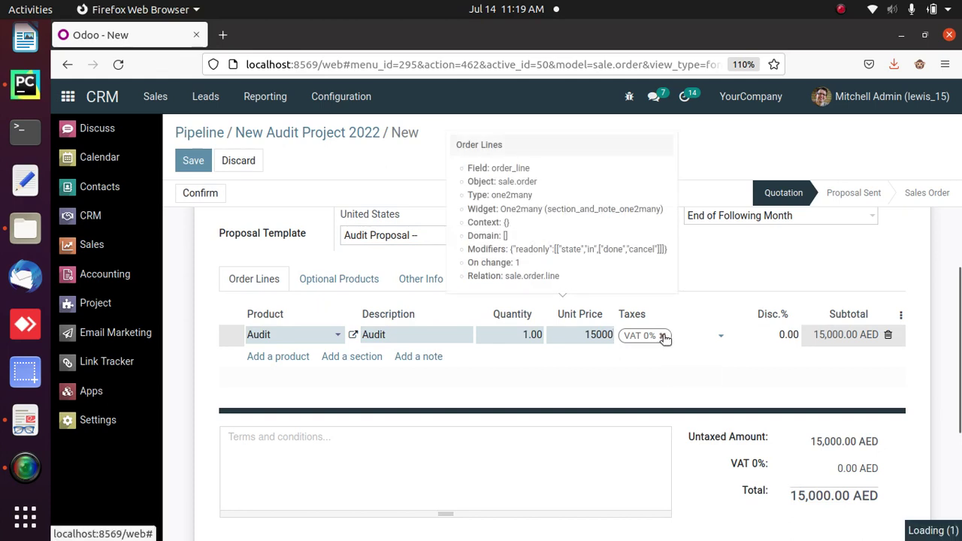
{"action": "left_click", "coordinate": [666, 357]}
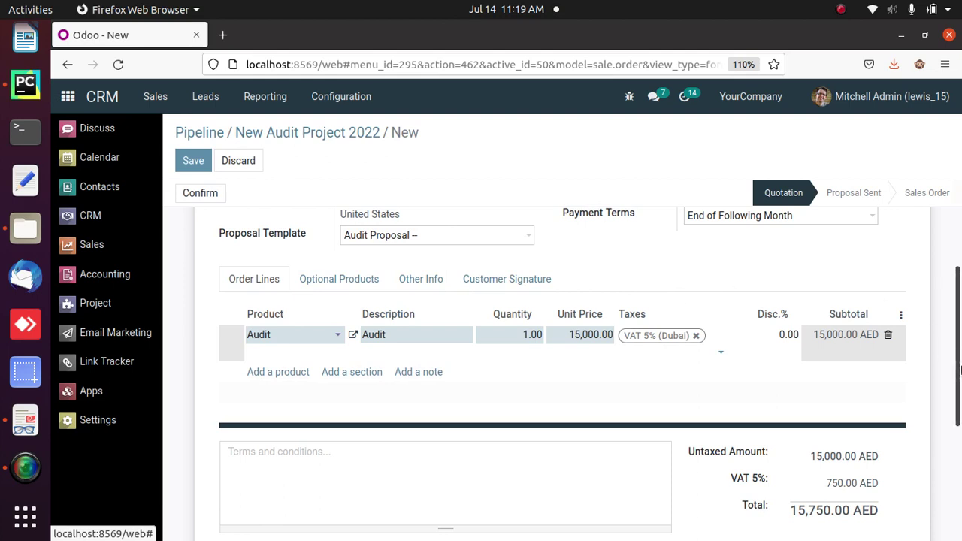
{"action": "scroll", "coordinate": [387, 218], "scroll_direction": "up", "scroll_amount": 4}
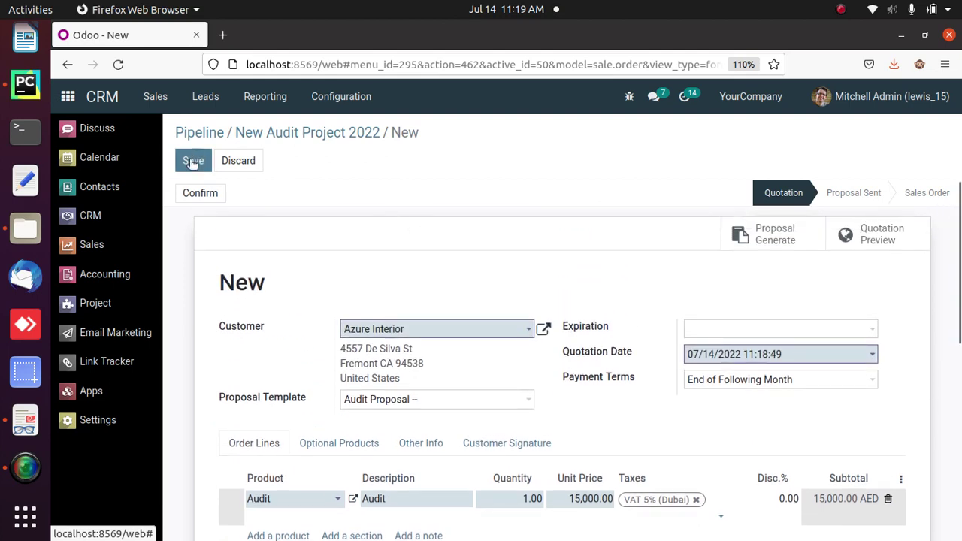
{"action": "left_click", "coordinate": [193, 160]}
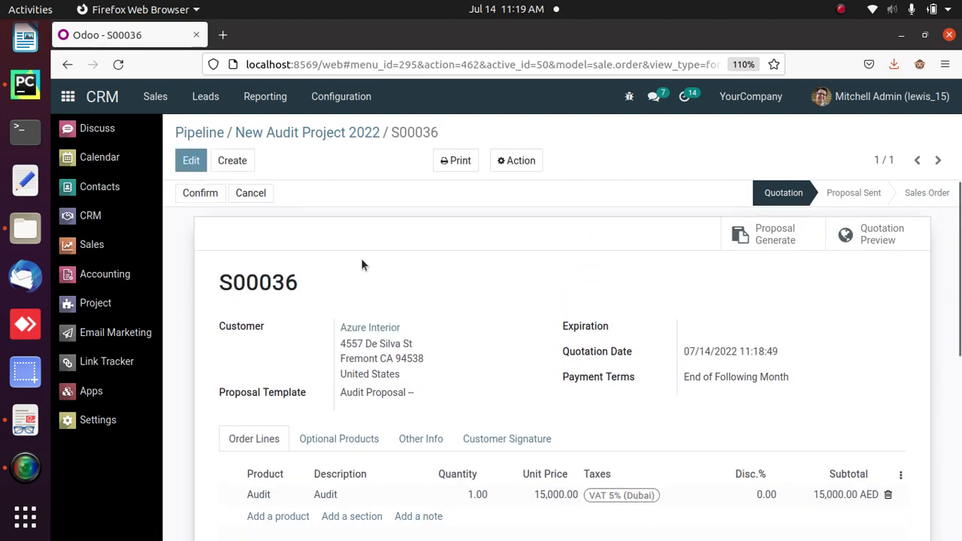
{"action": "left_click", "coordinate": [742, 236]}
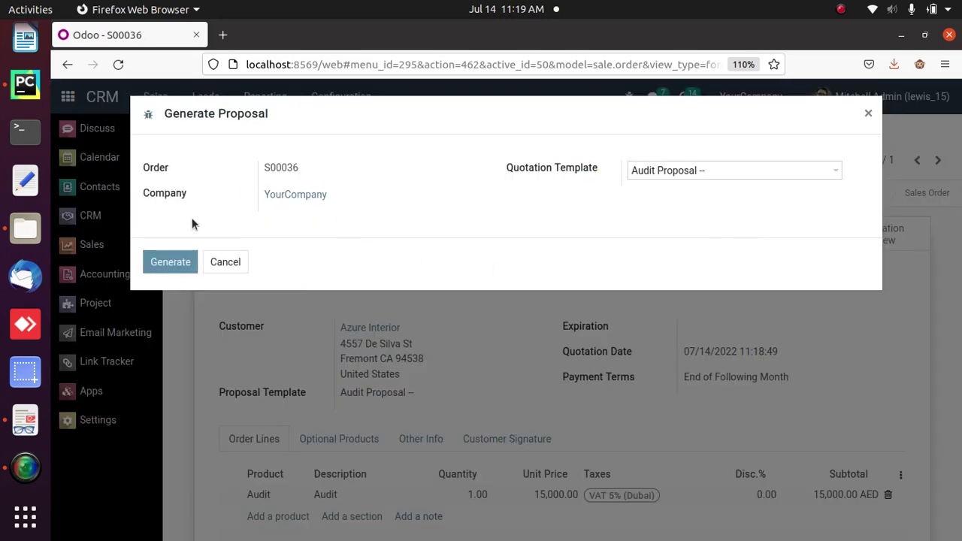
- Generate the S00036 proposal and reload the quotation, confirming Leave page
{"action": "left_click", "coordinate": [175, 263]}
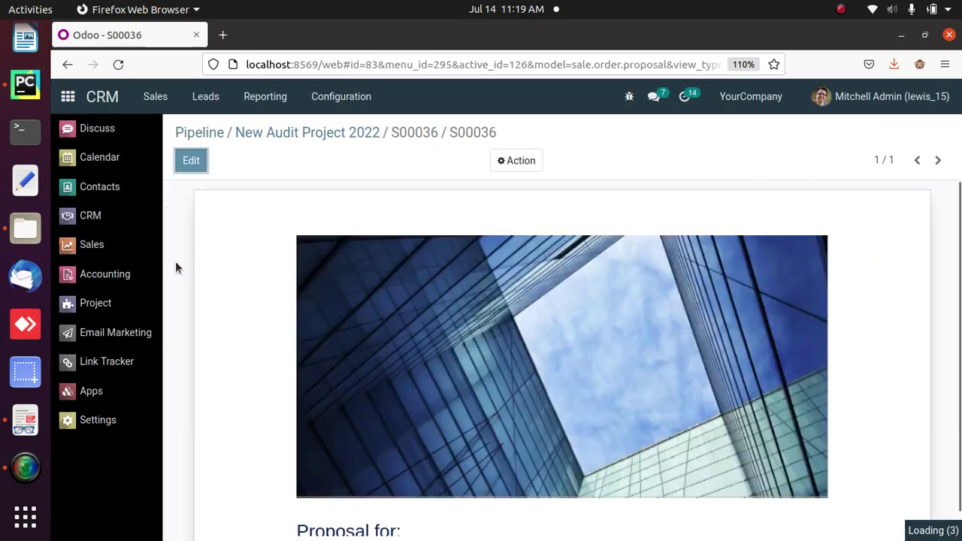
{"action": "left_click", "coordinate": [403, 139]}
{"action": "left_click", "coordinate": [124, 64]}
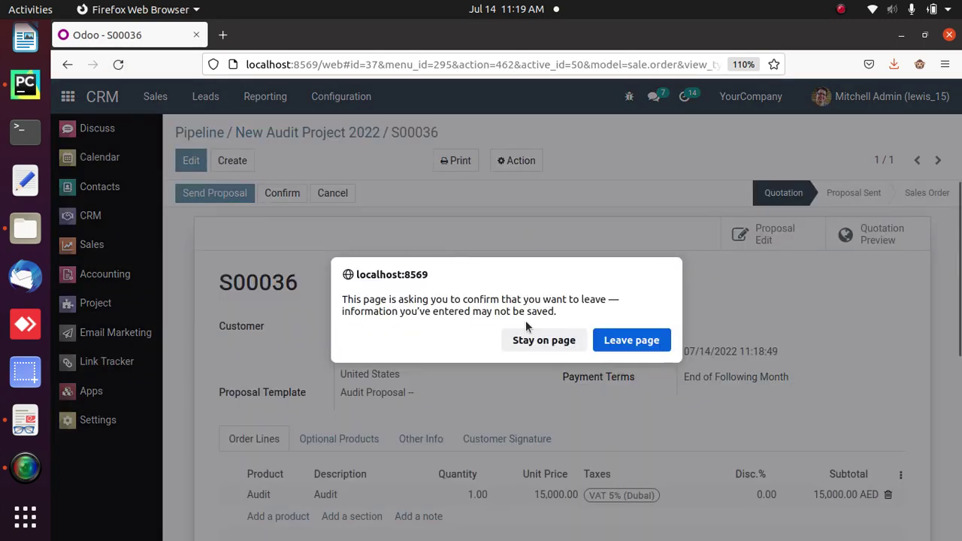
{"action": "left_click", "coordinate": [640, 339]}
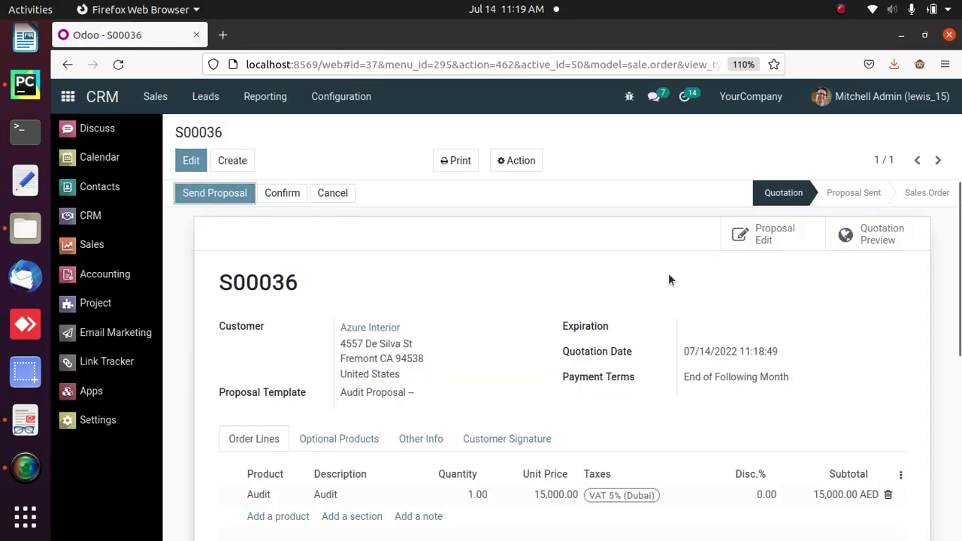
- Open the S00036 proposal in the full-screen editor and look over its address blocks
{"action": "left_click", "coordinate": [765, 235]}
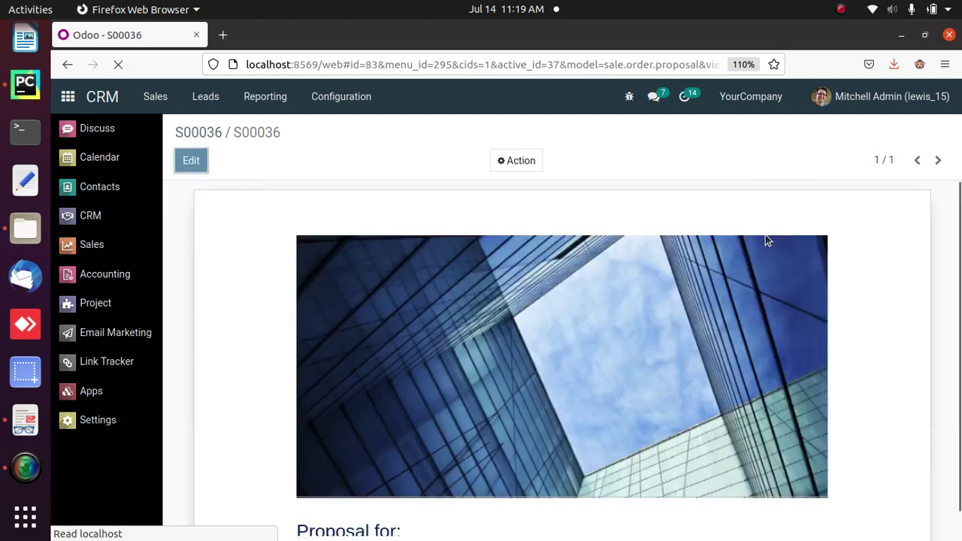
{"action": "left_click", "coordinate": [185, 161]}
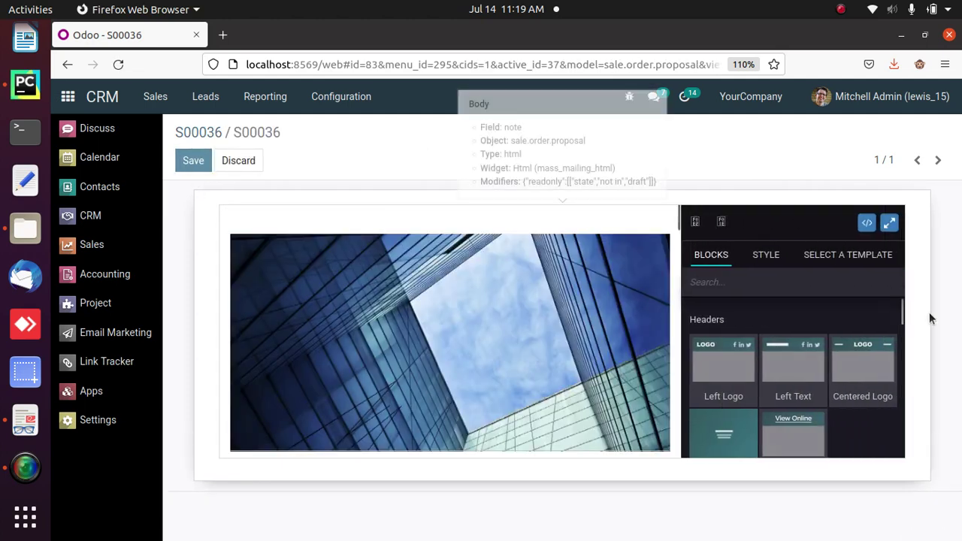
{"action": "left_click", "coordinate": [890, 224]}
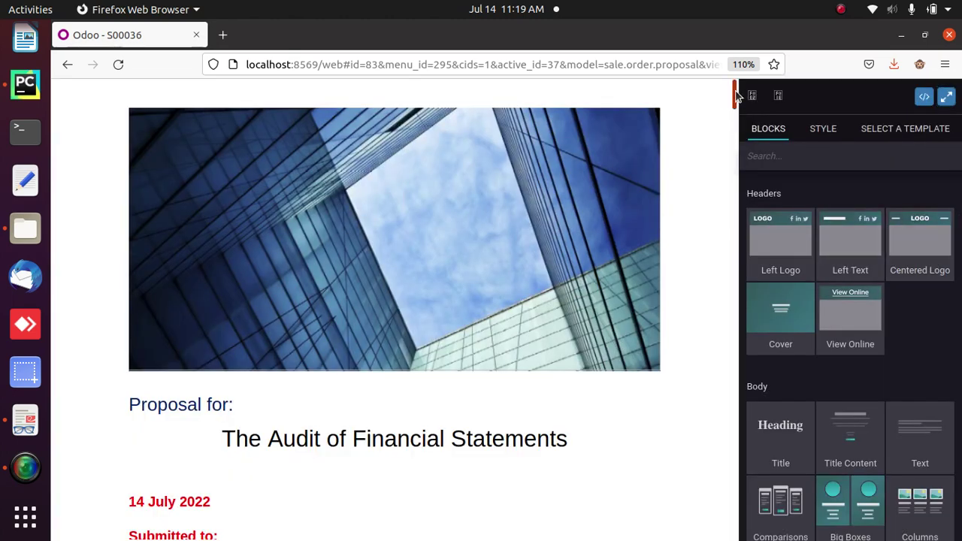
{"action": "left_click_drag", "start_coordinate": [739, 96], "coordinate": [742, 123]}
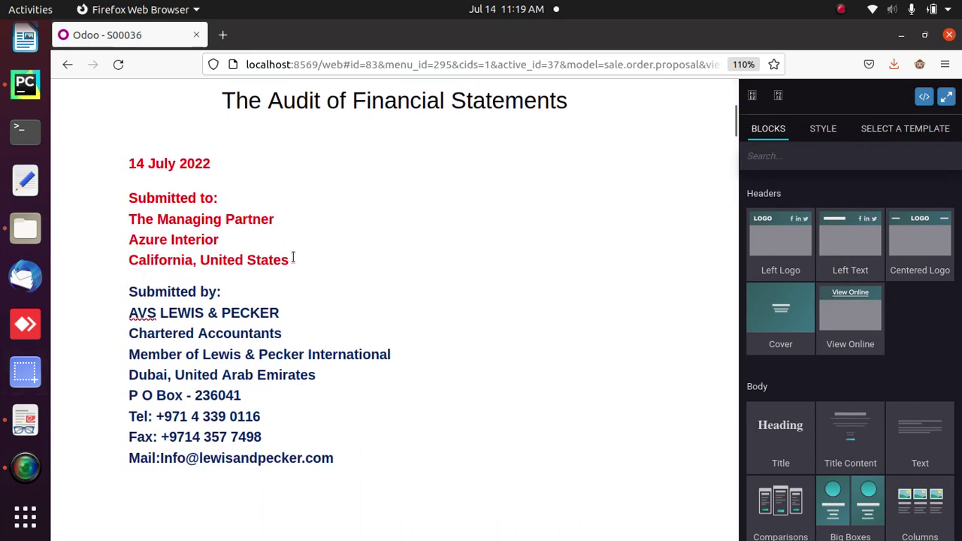
{"action": "left_click_drag", "start_coordinate": [295, 257], "coordinate": [127, 193]}
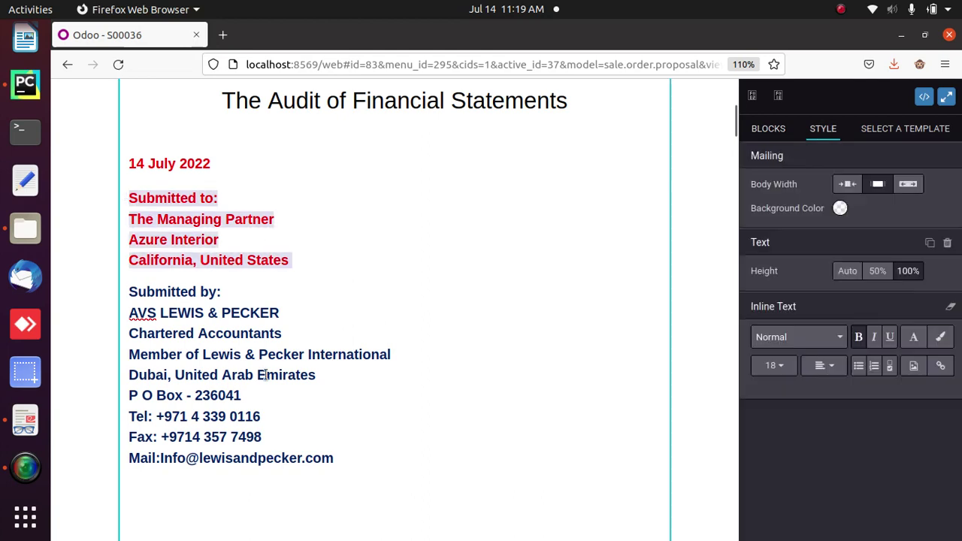
{"action": "left_click_drag", "start_coordinate": [343, 455], "coordinate": [226, 294]}
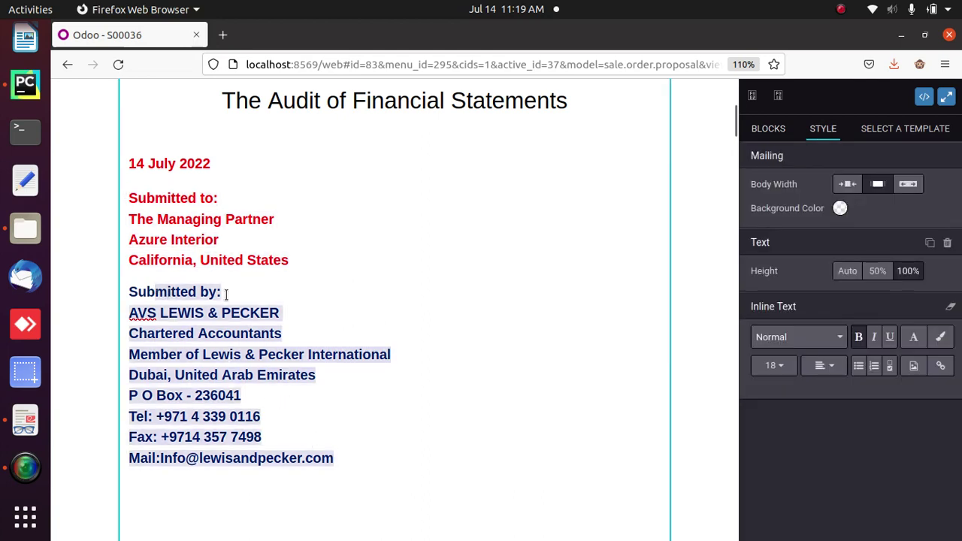
{"action": "left_click", "coordinate": [380, 298]}
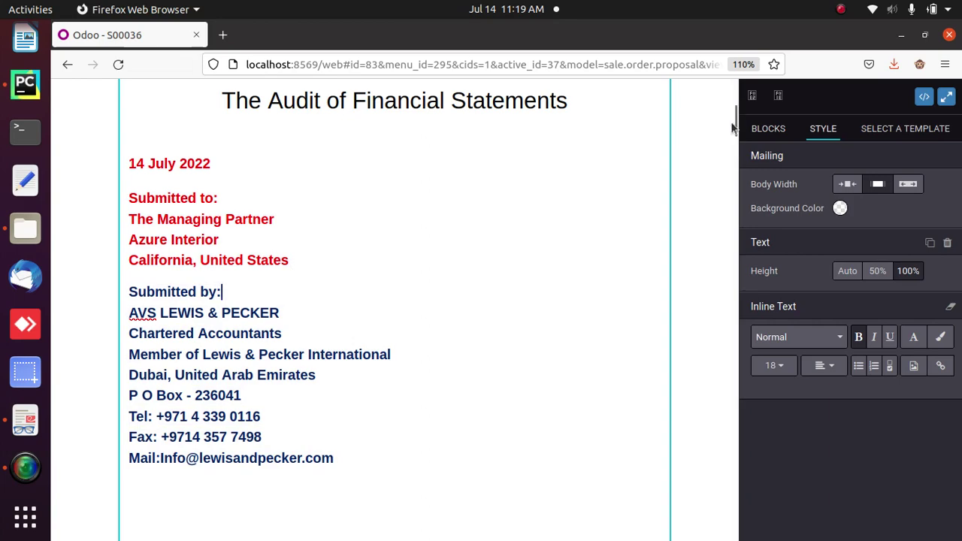
{"action": "left_click_drag", "start_coordinate": [735, 126], "coordinate": [746, 160]}
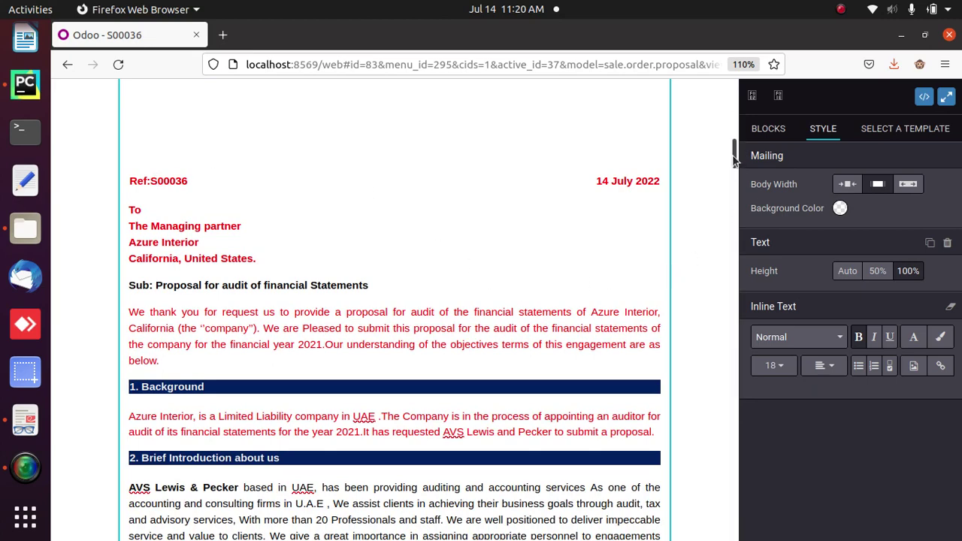
{"action": "left_click_drag", "start_coordinate": [737, 158], "coordinate": [702, 229]}
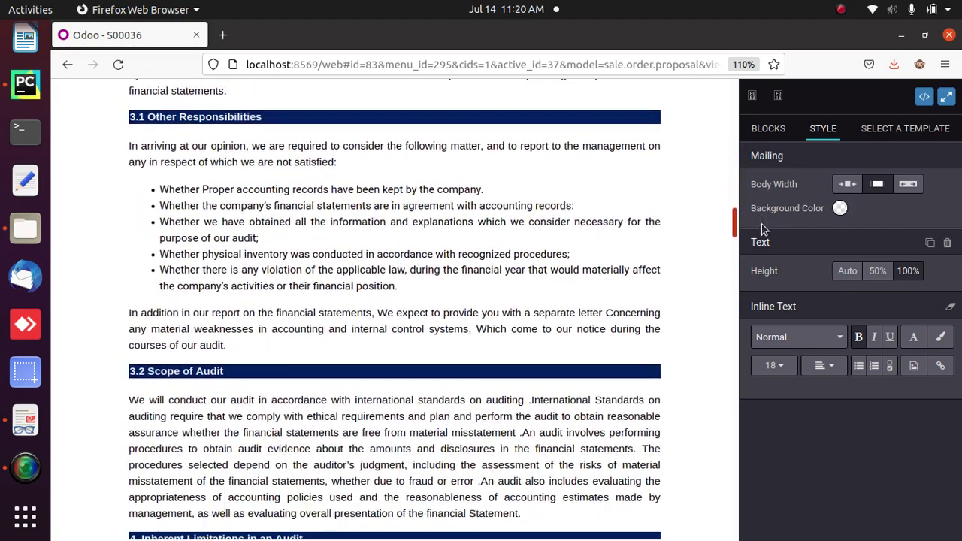
- Delete the trailing 'audit.' from paragraph 3.1, save the proposal, and return to S00036
{"action": "left_click", "coordinate": [228, 344]}
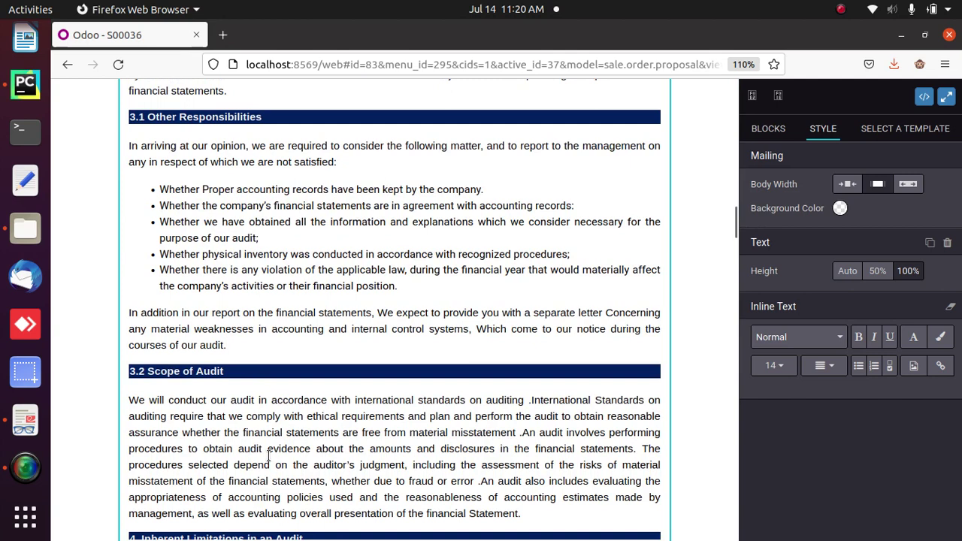
{"action": "left_click_drag", "start_coordinate": [228, 346], "coordinate": [201, 345]}
{"action": "key", "text": "BackSpace"}
{"action": "left_click", "coordinate": [947, 96]}
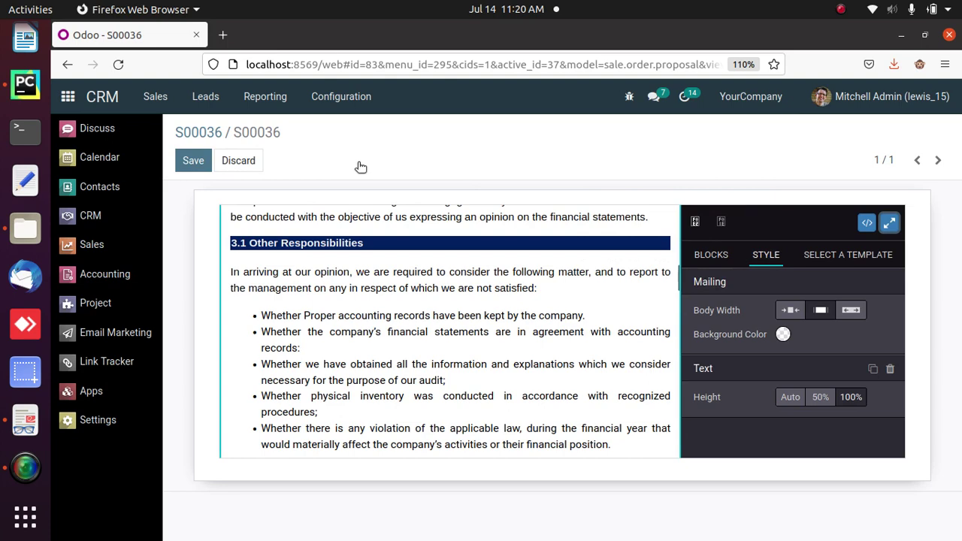
{"action": "left_click", "coordinate": [193, 160]}
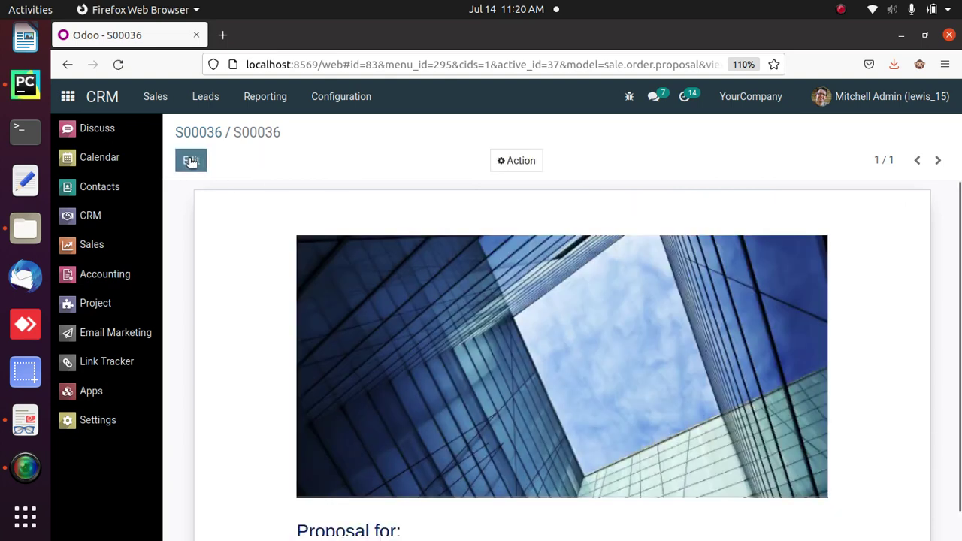
{"action": "left_click", "coordinate": [207, 131]}
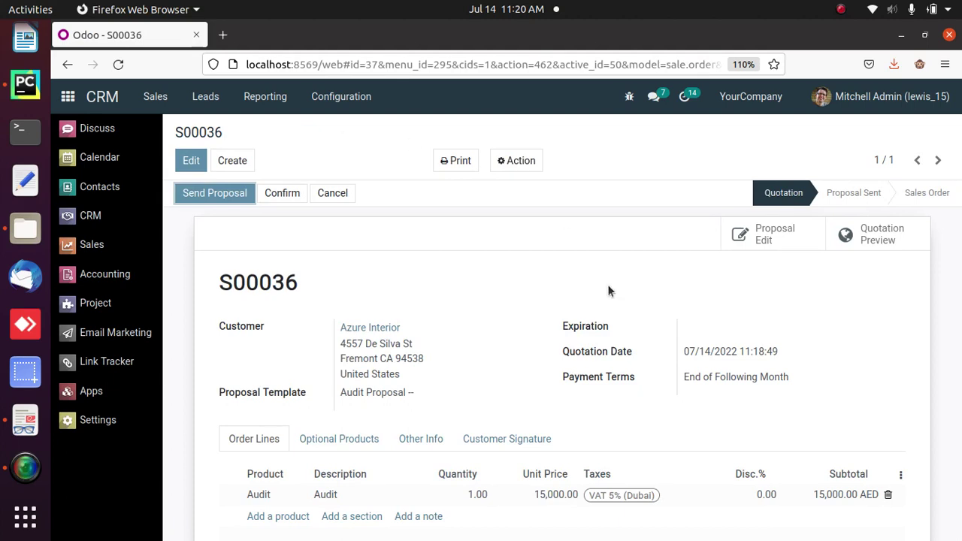
- Print the S00036 Proposal to PDF and open it with Document Viewer
{"action": "left_click", "coordinate": [458, 162]}
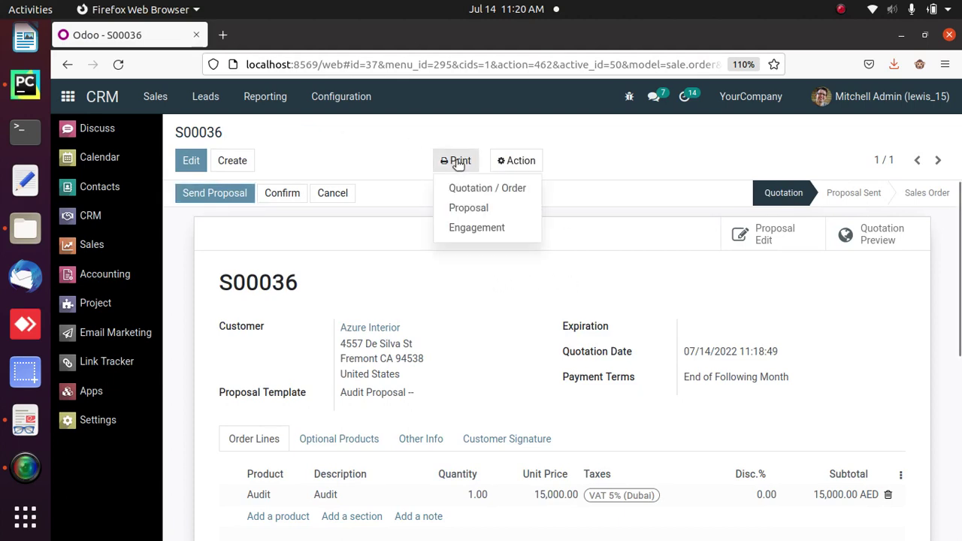
{"action": "left_click", "coordinate": [464, 210]}
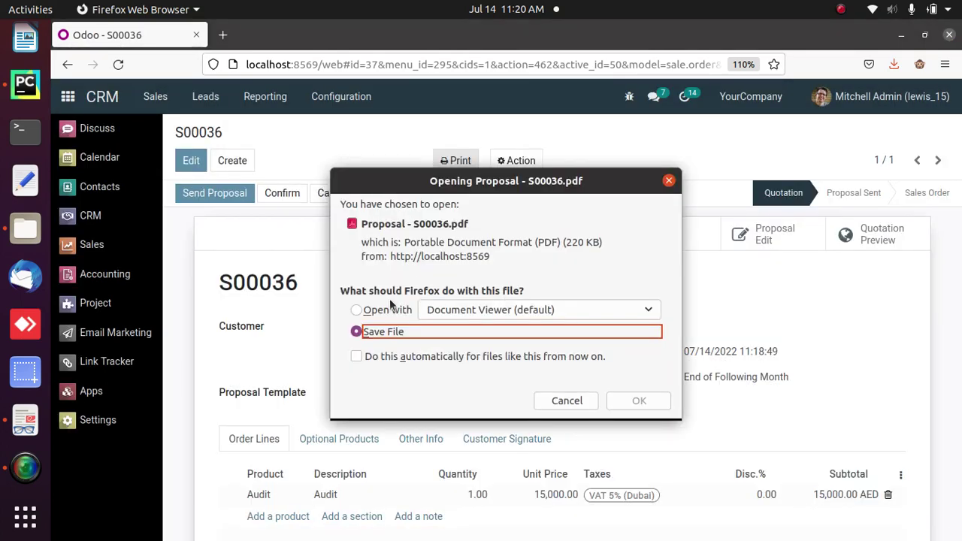
{"action": "left_click", "coordinate": [386, 311]}
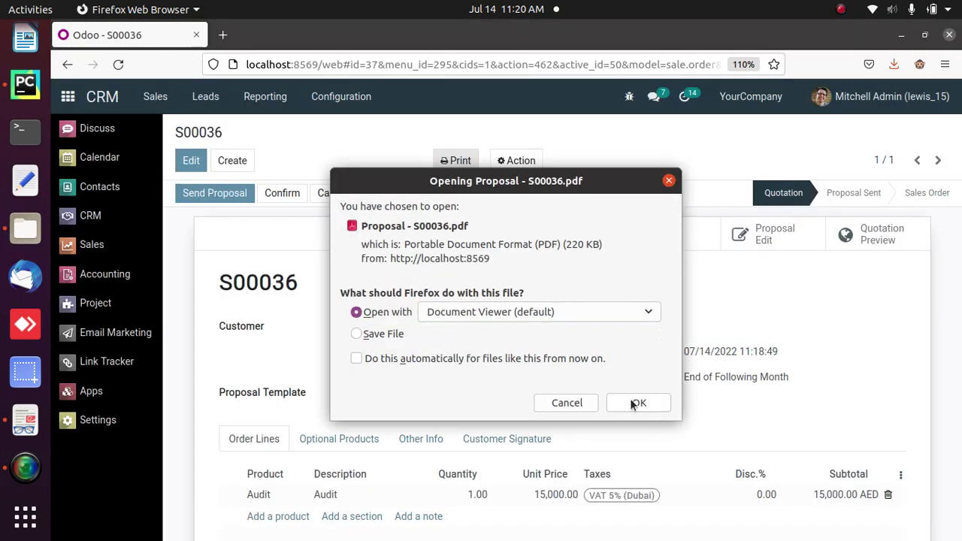
{"action": "left_click", "coordinate": [632, 403]}
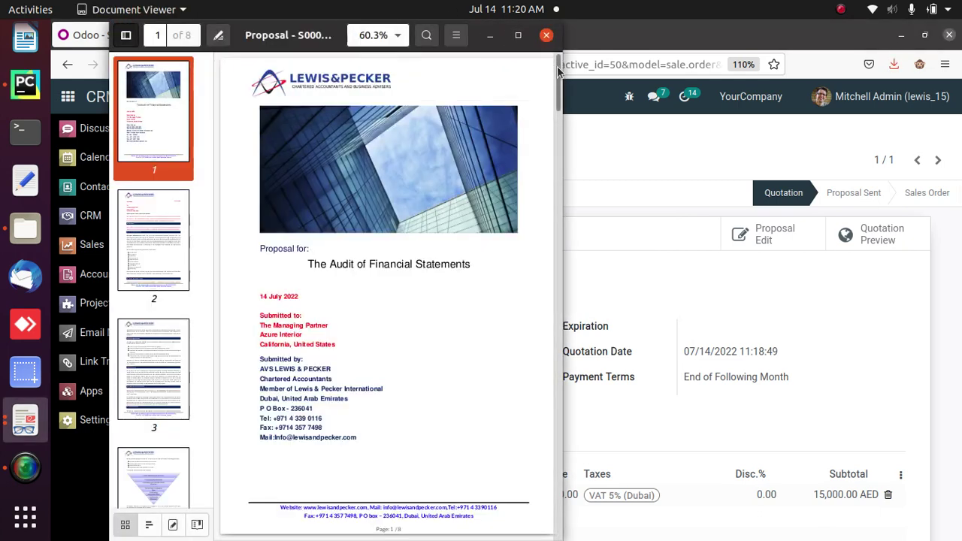
- Scroll through the eight-page Proposal - S00036.pdf to the signature page, then close it
{"action": "left_click_drag", "start_coordinate": [559, 70], "coordinate": [599, 481]}
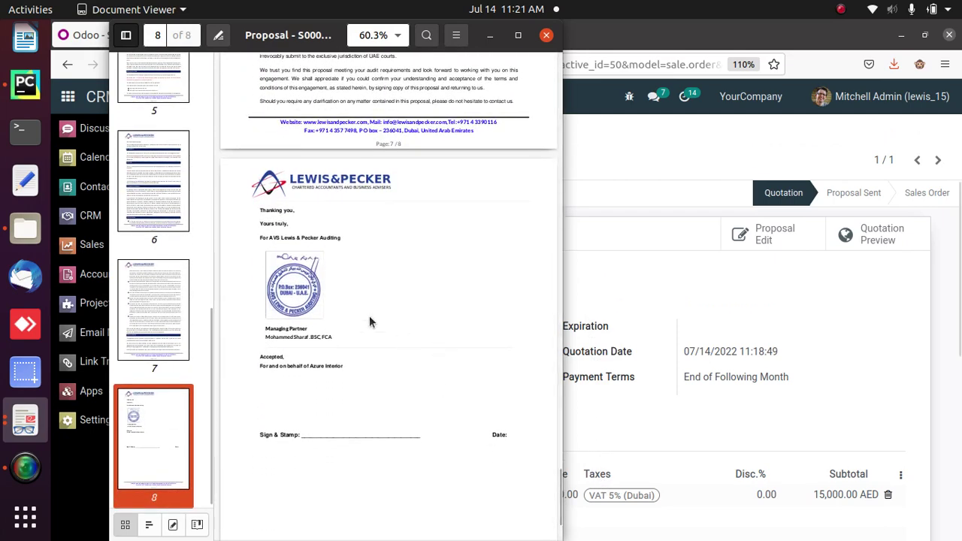
{"action": "left_click_drag", "start_coordinate": [261, 208], "coordinate": [458, 331]}
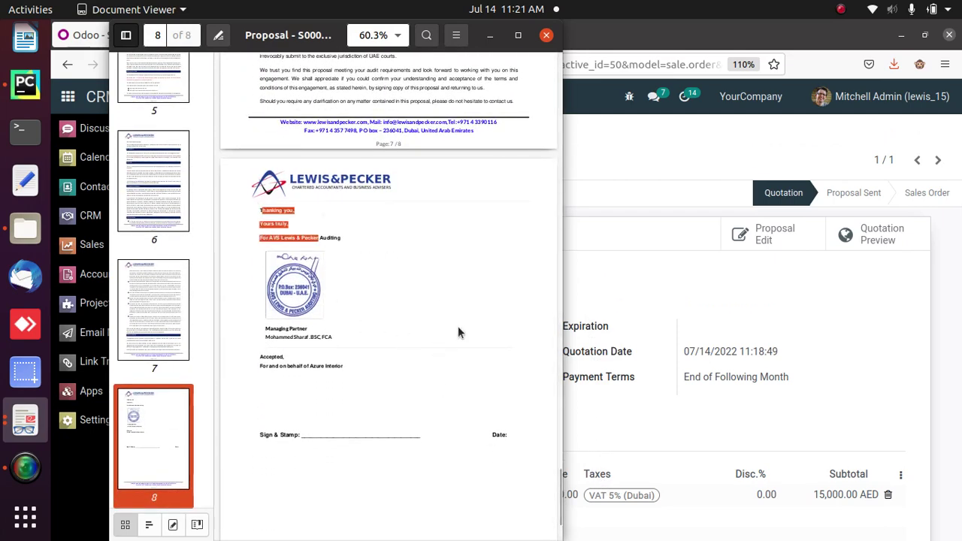
{"action": "left_click", "coordinate": [452, 308]}
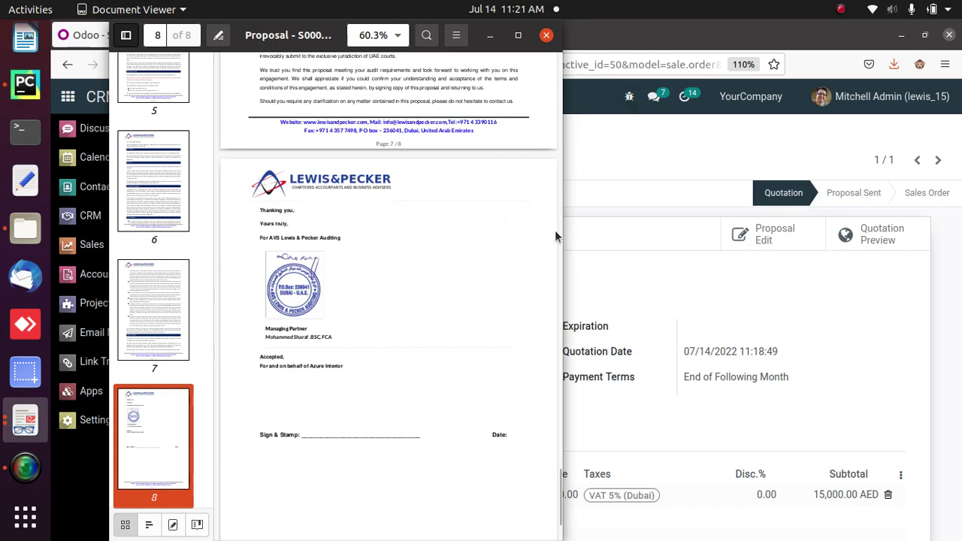
{"action": "left_click_drag", "start_coordinate": [559, 480], "coordinate": [553, 423]}
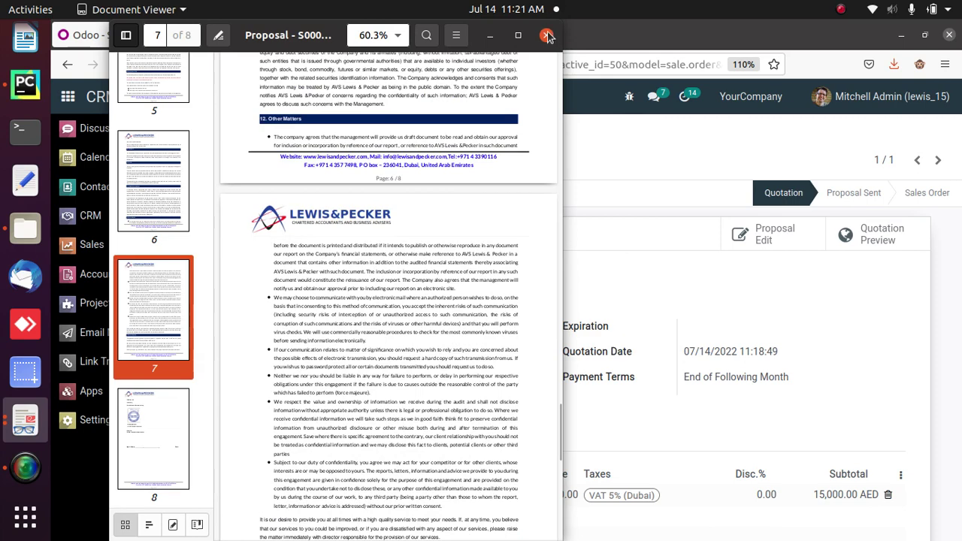
{"action": "left_click", "coordinate": [548, 36]}
- Dismiss the proposal's editing error, leave the page without saving, and show the Sales quotations list
{"action": "left_click", "coordinate": [651, 193]}
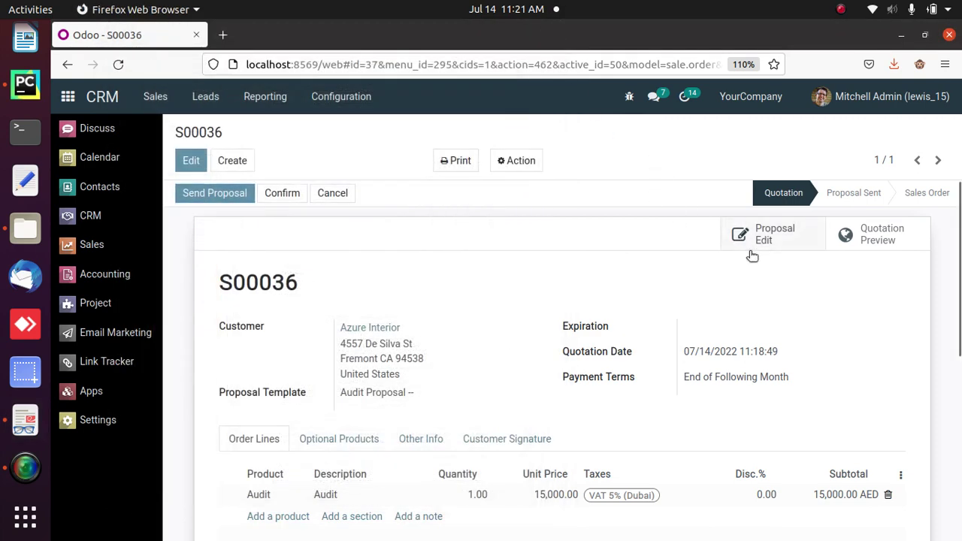
{"action": "left_click", "coordinate": [748, 232]}
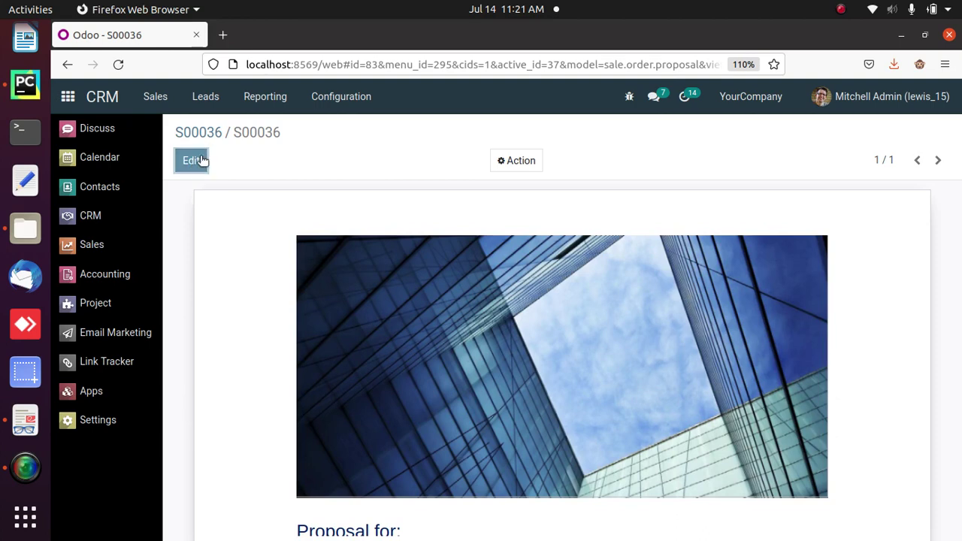
{"action": "left_click", "coordinate": [191, 160]}
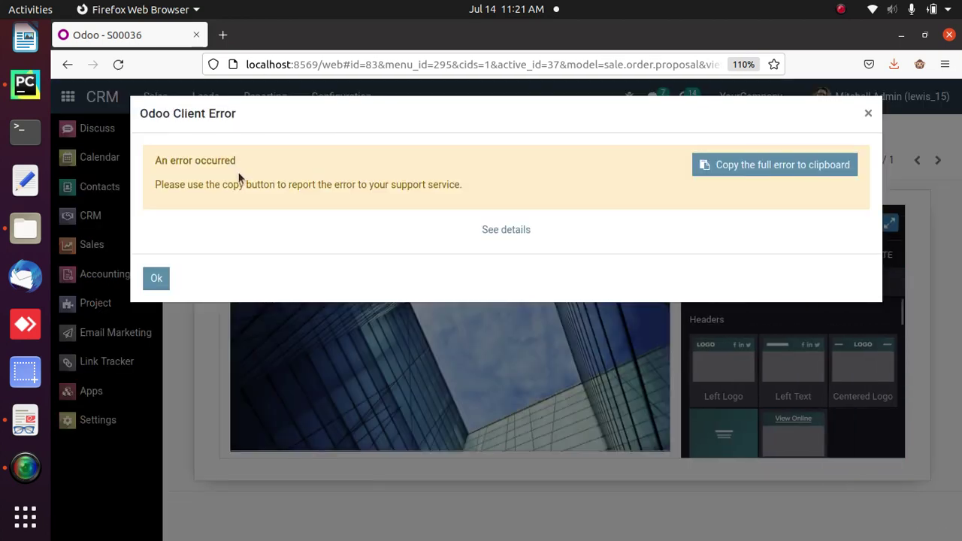
{"action": "left_click", "coordinate": [157, 279]}
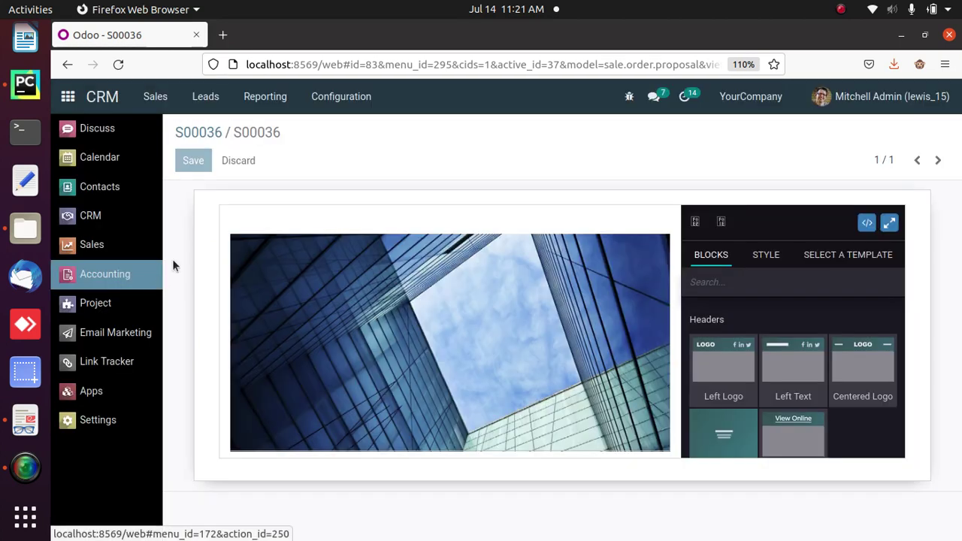
{"action": "left_click", "coordinate": [204, 133]}
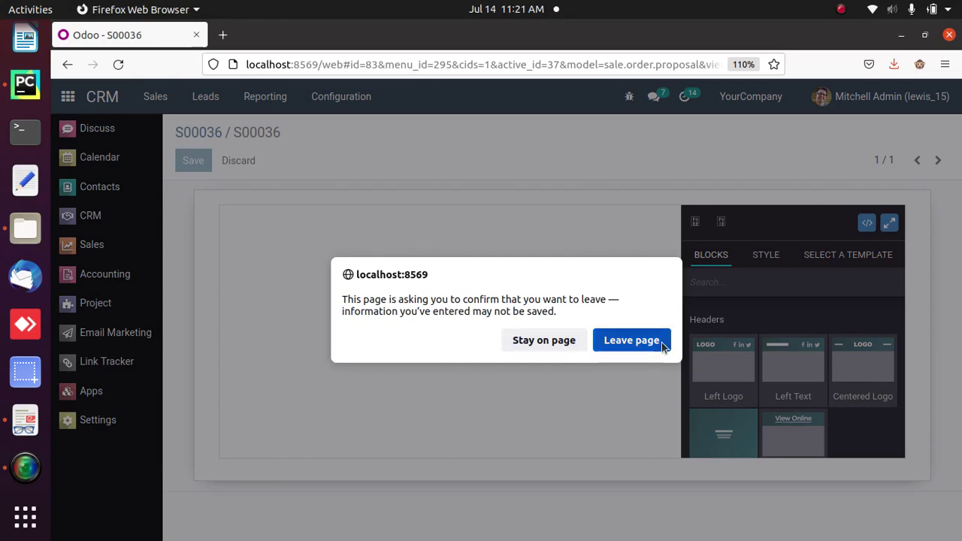
{"action": "left_click", "coordinate": [661, 339]}
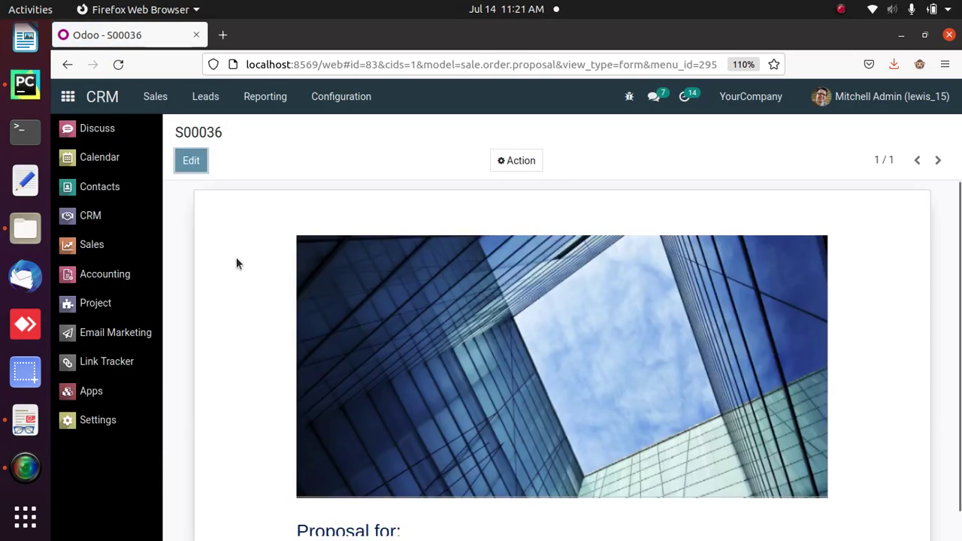
{"action": "left_click", "coordinate": [113, 250]}
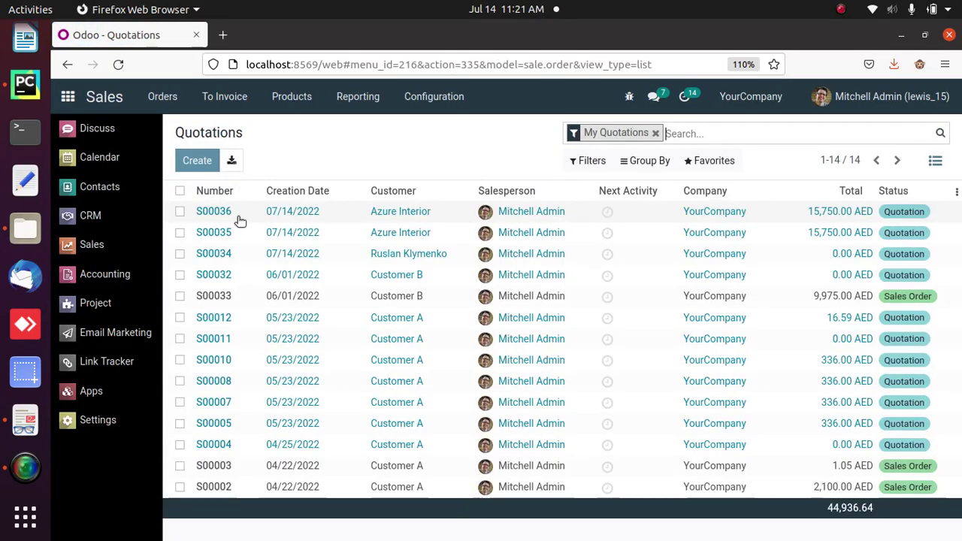
- Reopen the S00036 proposal editor and add an empty paragraph after the closing sentence
{"action": "left_click", "coordinate": [244, 218]}
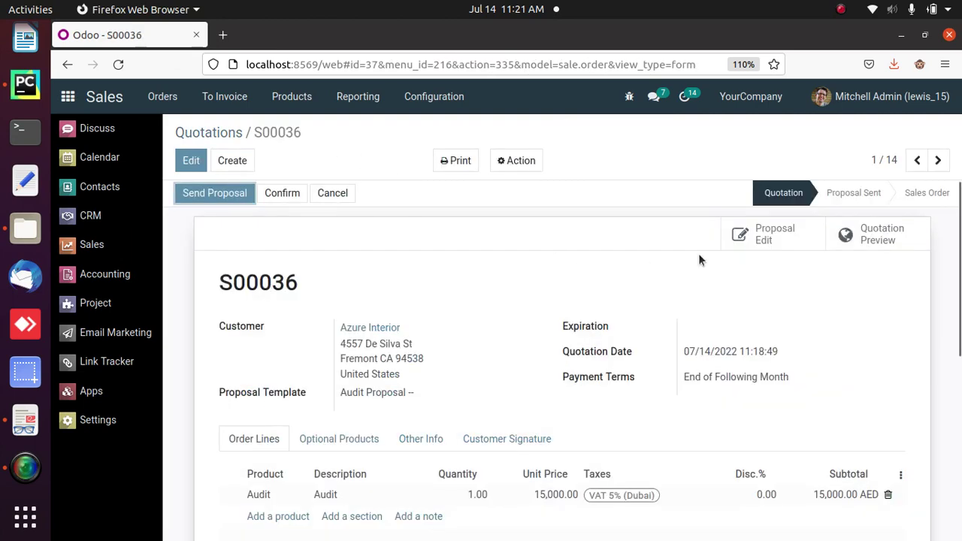
{"action": "left_click", "coordinate": [765, 235]}
{"action": "left_click", "coordinate": [196, 164]}
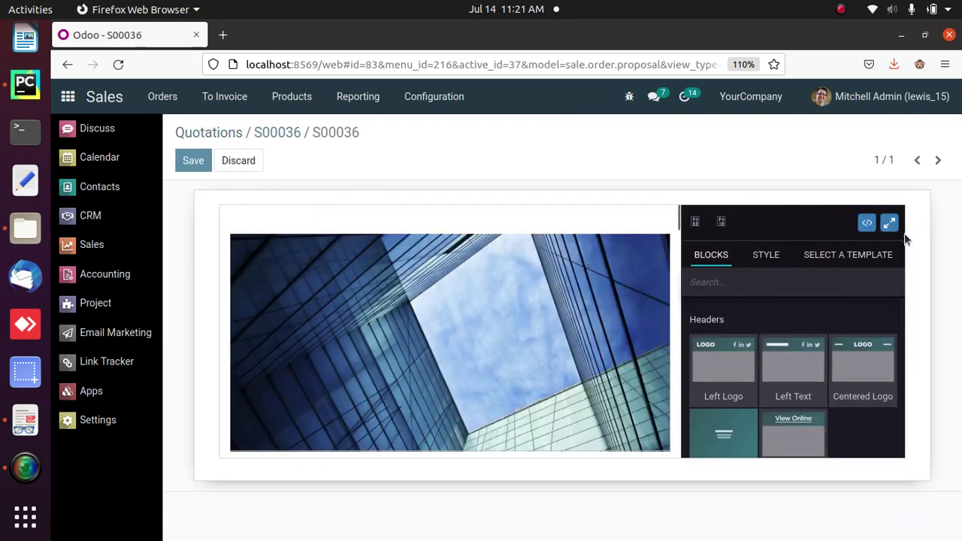
{"action": "left_click", "coordinate": [889, 222]}
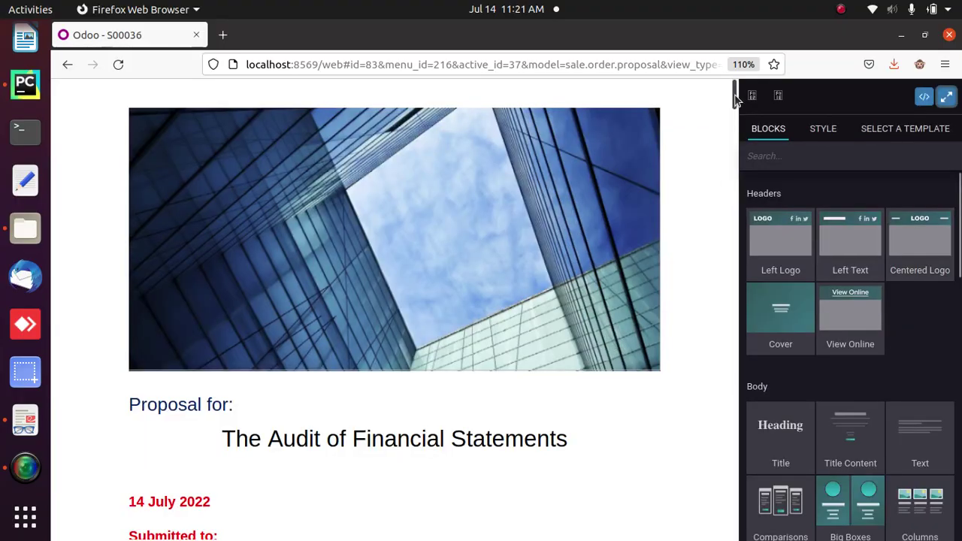
{"action": "mouse_move", "coordinate": [736, 98]}
{"action": "left_mouse_down"}
{"action": "mouse_move", "coordinate": [742, 534]}
{"action": "mouse_move", "coordinate": [735, 499]}
{"action": "left_mouse_up"}
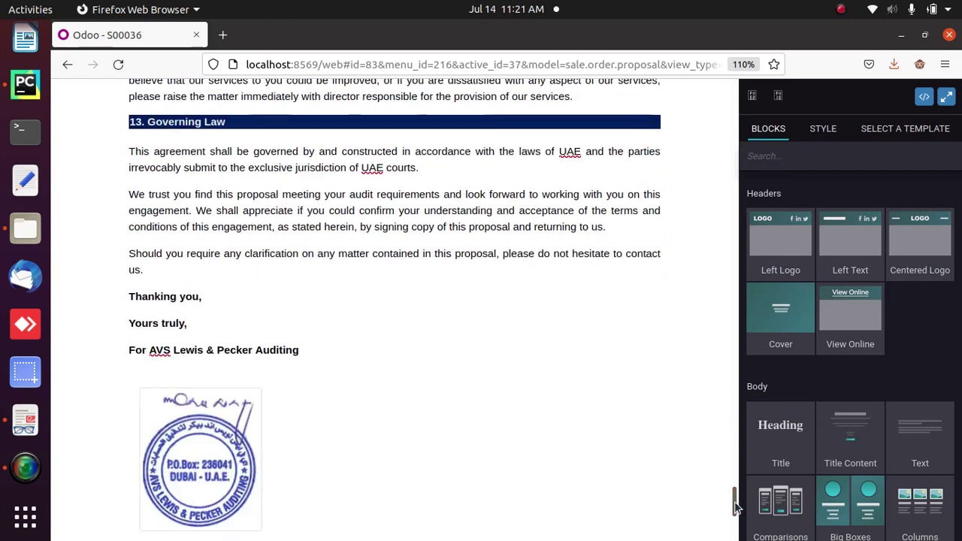
{"action": "left_click", "coordinate": [158, 278]}
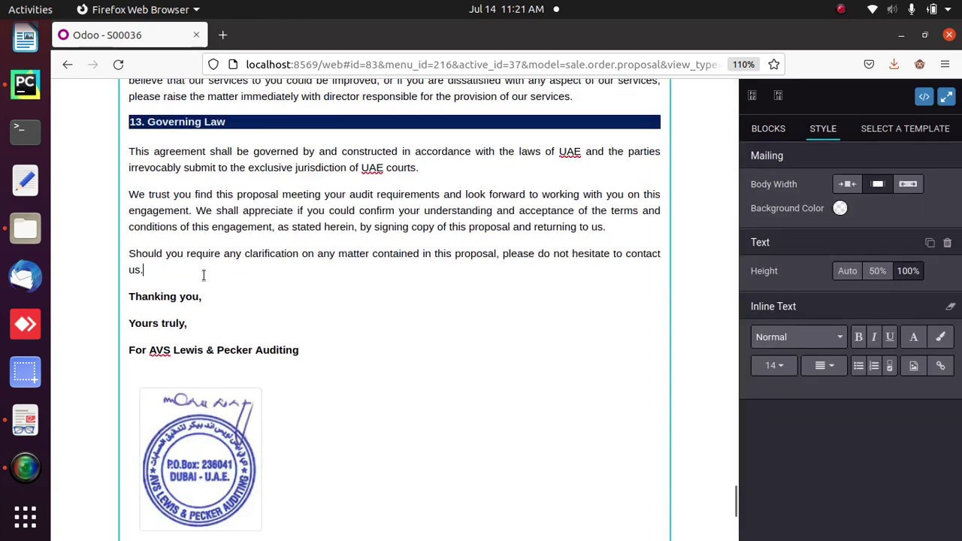
{"action": "key", "text": "Return"}
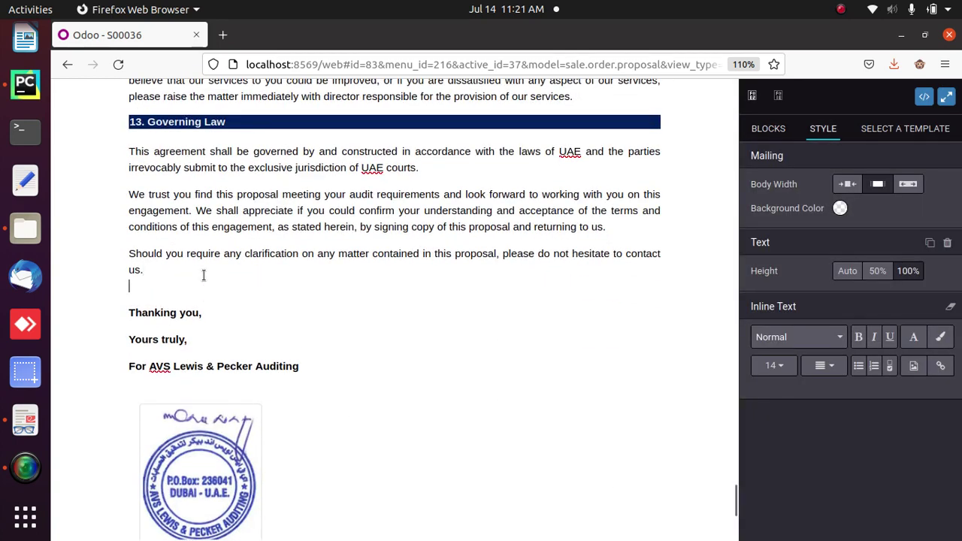
- Replace the stamp image with stamp.png and save the proposal
{"action": "left_click", "coordinate": [946, 96]}
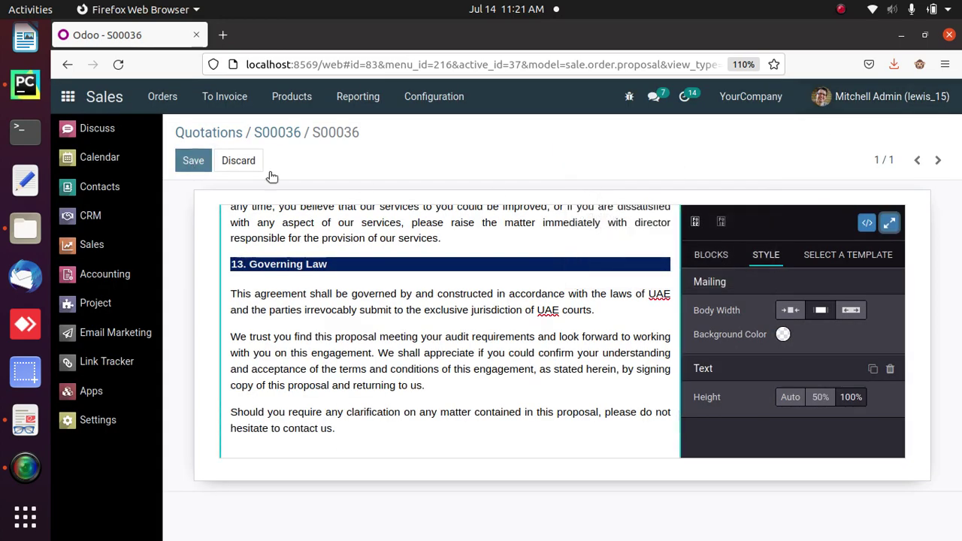
{"action": "left_click", "coordinate": [889, 223]}
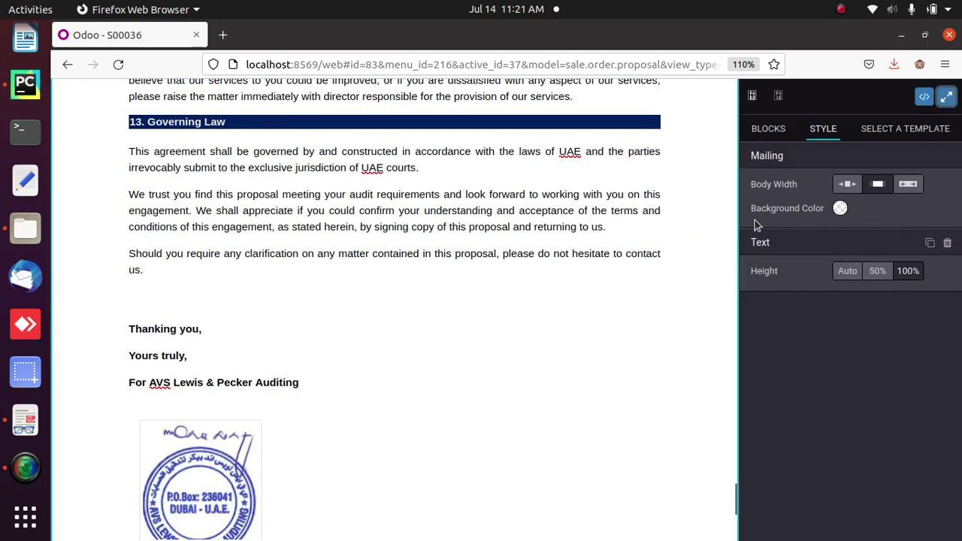
{"action": "left_click", "coordinate": [200, 476]}
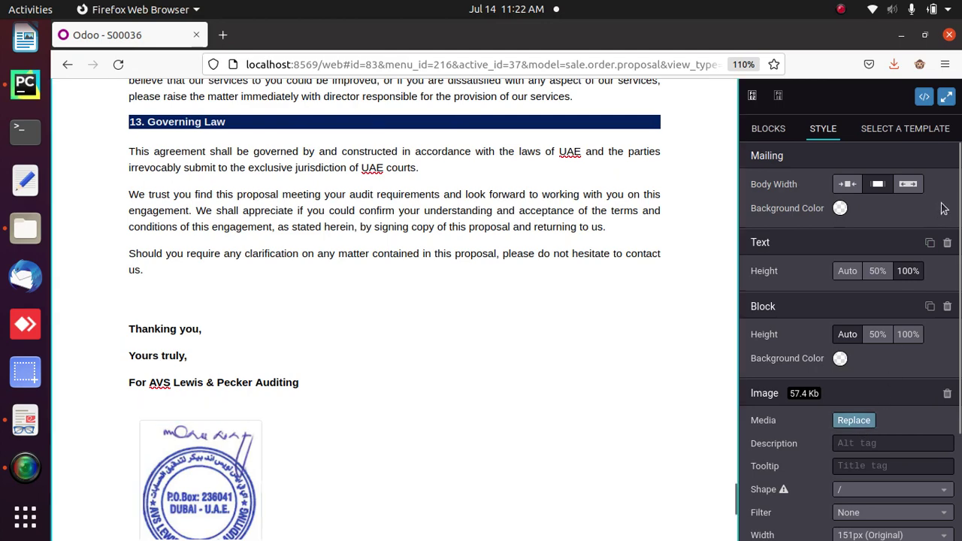
{"action": "left_click", "coordinate": [947, 99]}
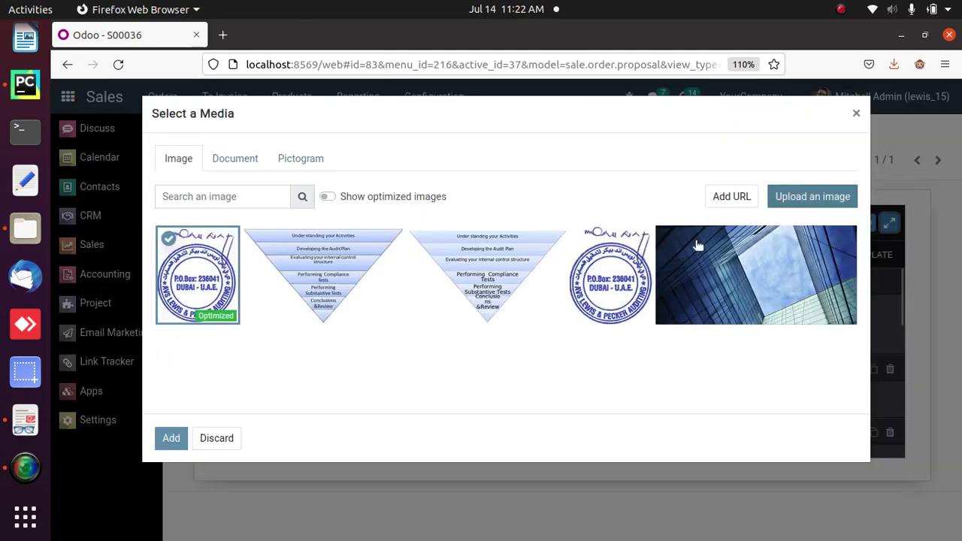
{"action": "left_click", "coordinate": [606, 293]}
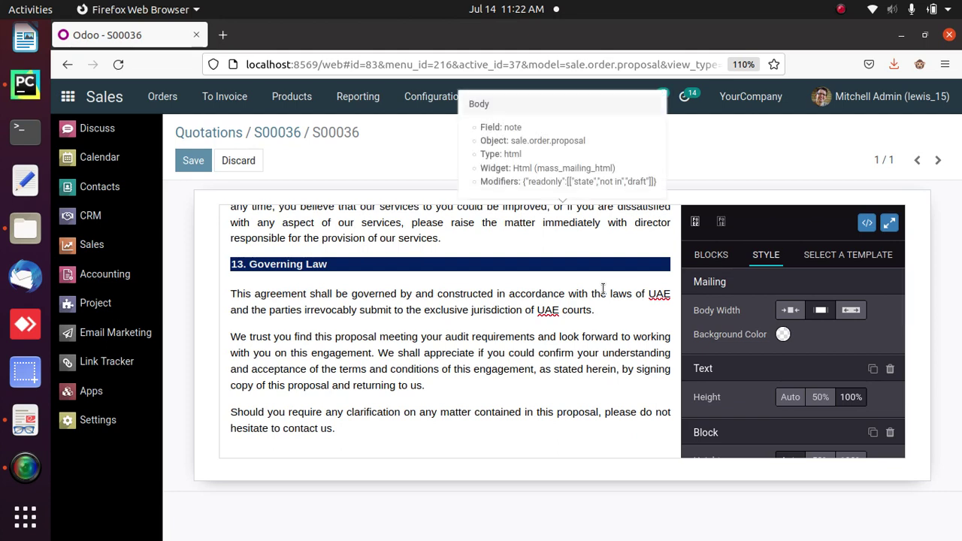
{"action": "left_click", "coordinate": [193, 160]}
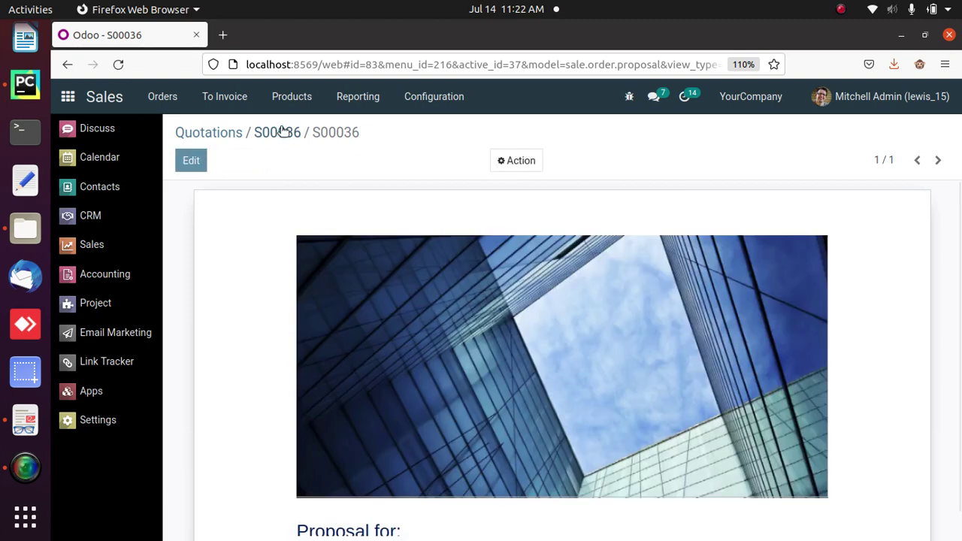
- Print the Proposal PDF from quotation S00036, choosing to open it in Document Viewer
{"action": "left_click", "coordinate": [282, 132]}
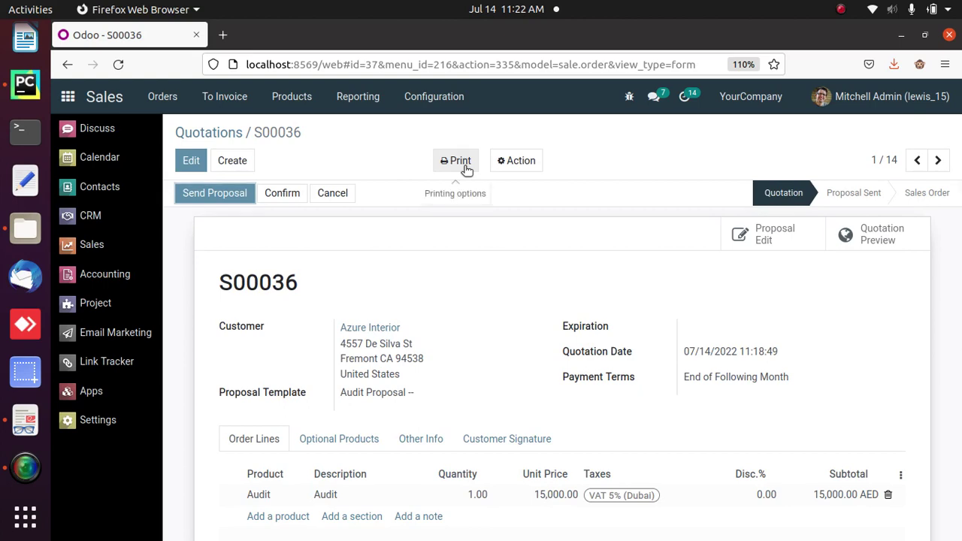
{"action": "left_click", "coordinate": [465, 164]}
{"action": "left_click", "coordinate": [469, 208]}
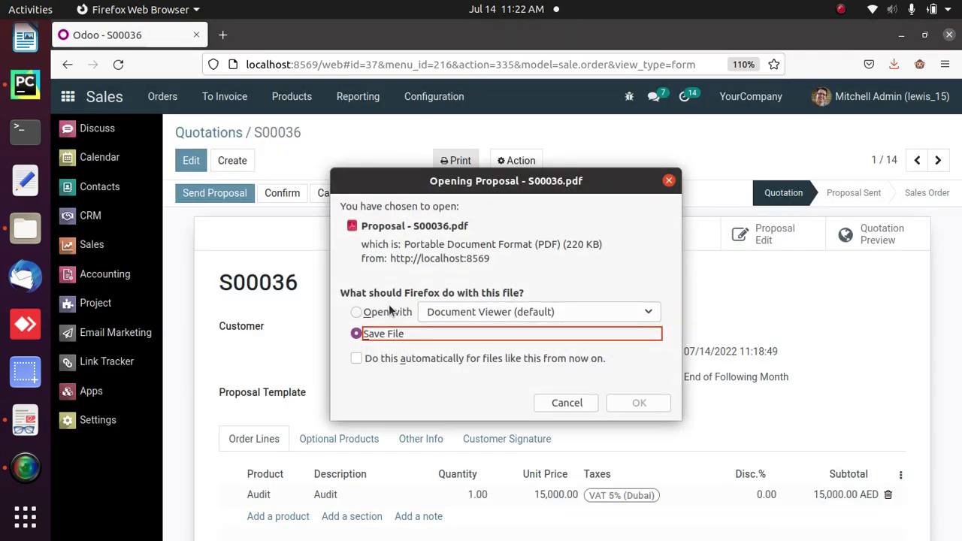
{"action": "left_click", "coordinate": [385, 309]}
- Open the eight-page Proposal - S00036.pdf in Document Viewer, scroll through it, and close it
{"action": "left_click", "coordinate": [622, 400]}
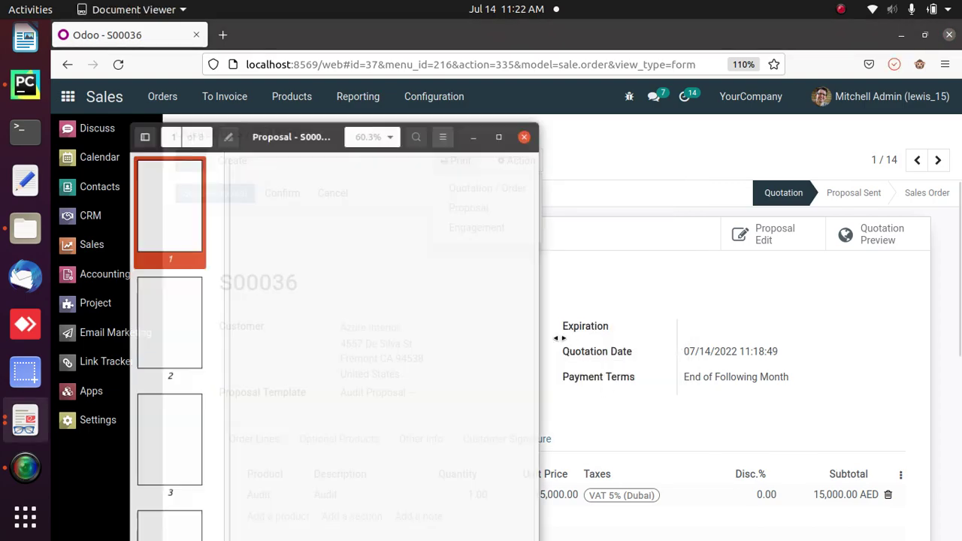
{"action": "left_click_drag", "start_coordinate": [560, 87], "coordinate": [562, 298]}
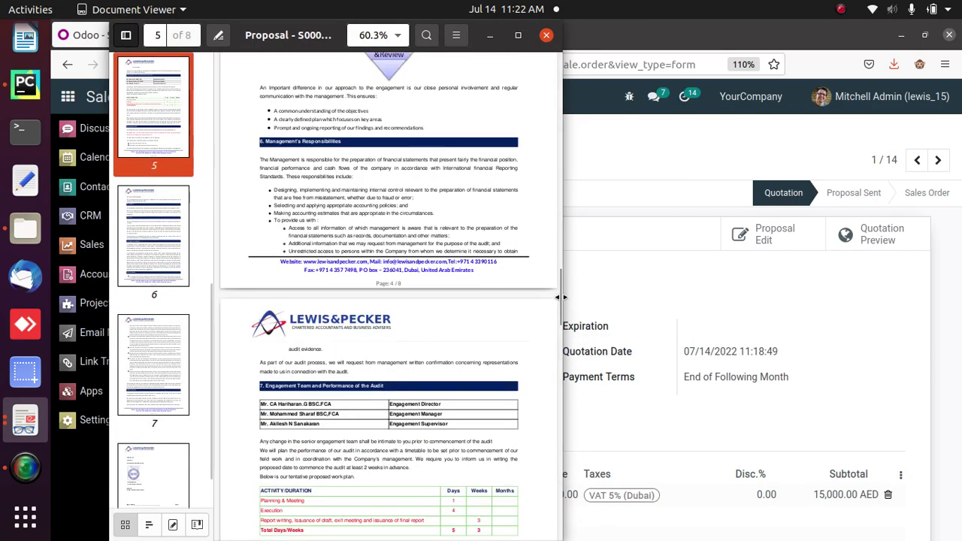
{"action": "left_click", "coordinate": [547, 38]}
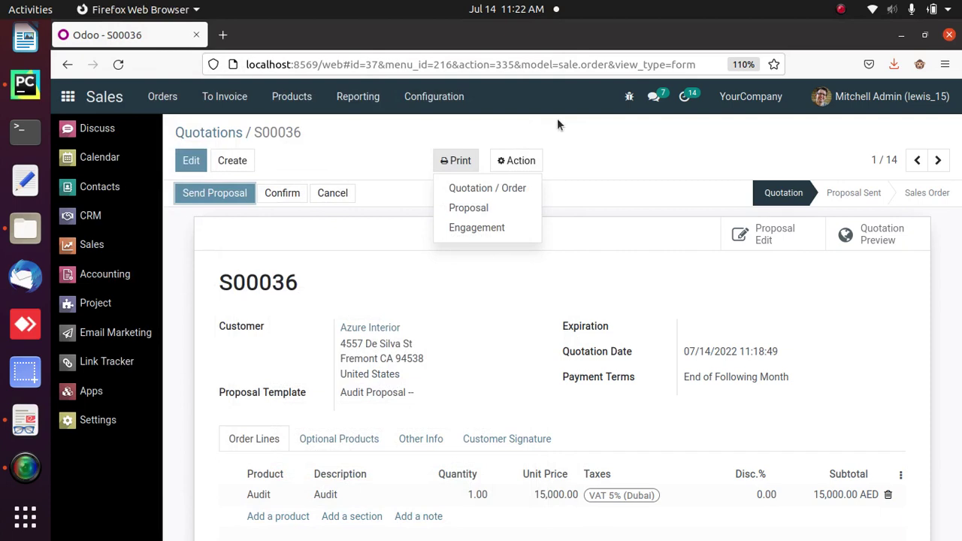
- Email the S00036 proposal to Azure Interior with a closing 'Thanks' line added to the body
{"action": "left_click", "coordinate": [621, 160]}
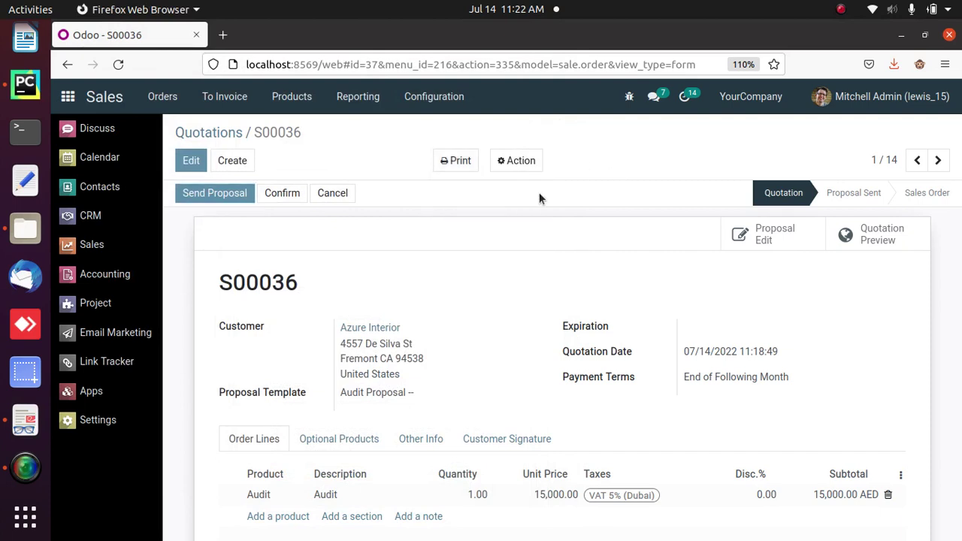
{"action": "left_click", "coordinate": [199, 195]}
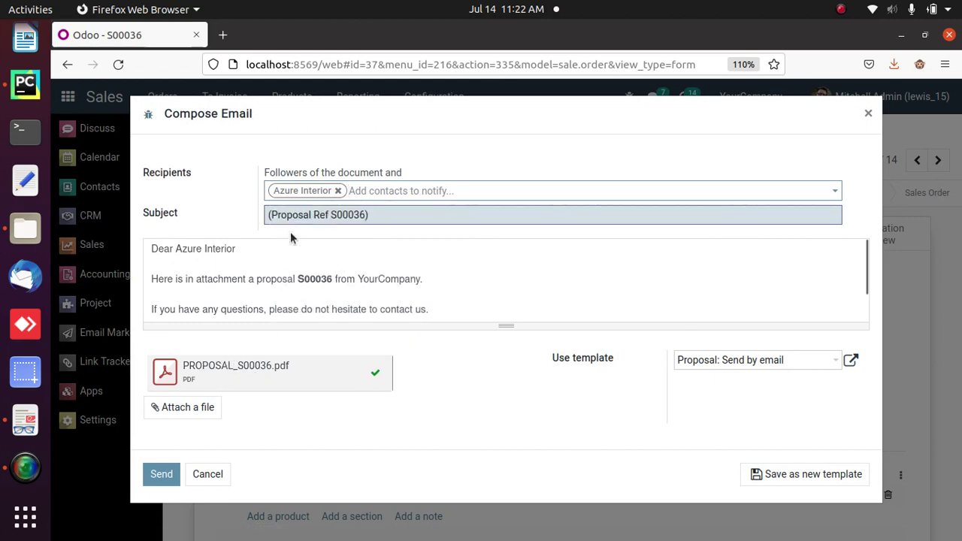
{"action": "left_click", "coordinate": [433, 308]}
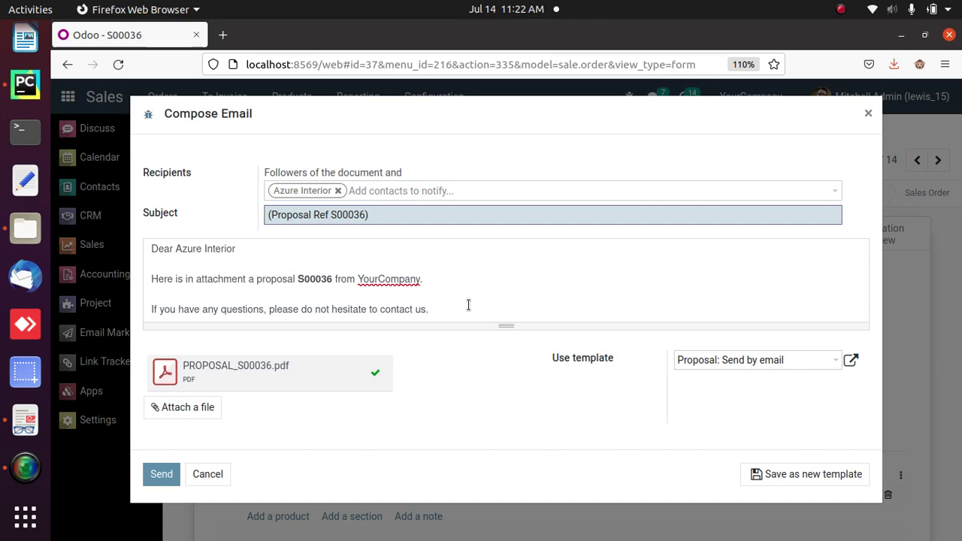
{"action": "key", "text": "Return"}
{"action": "type", "text": "Thanks"}
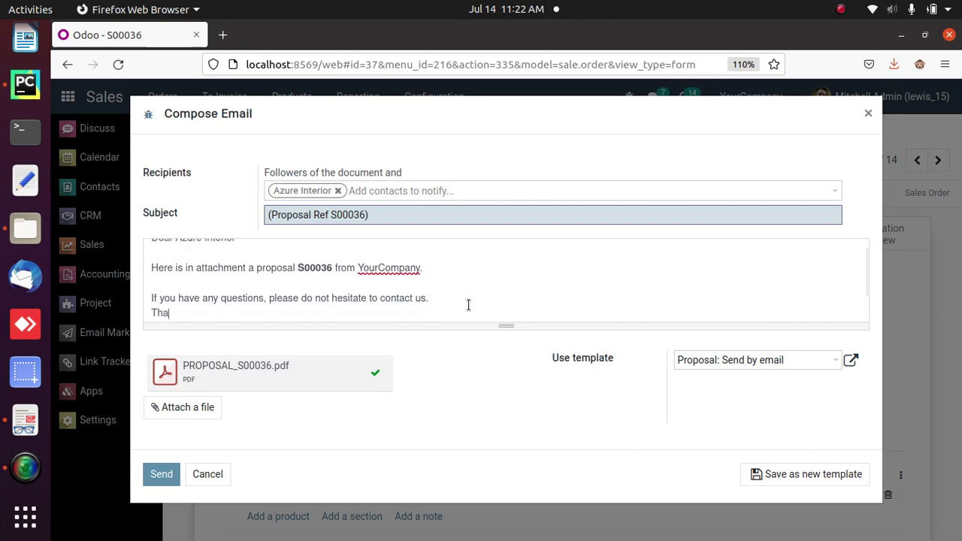
{"action": "left_click", "coordinate": [162, 474]}
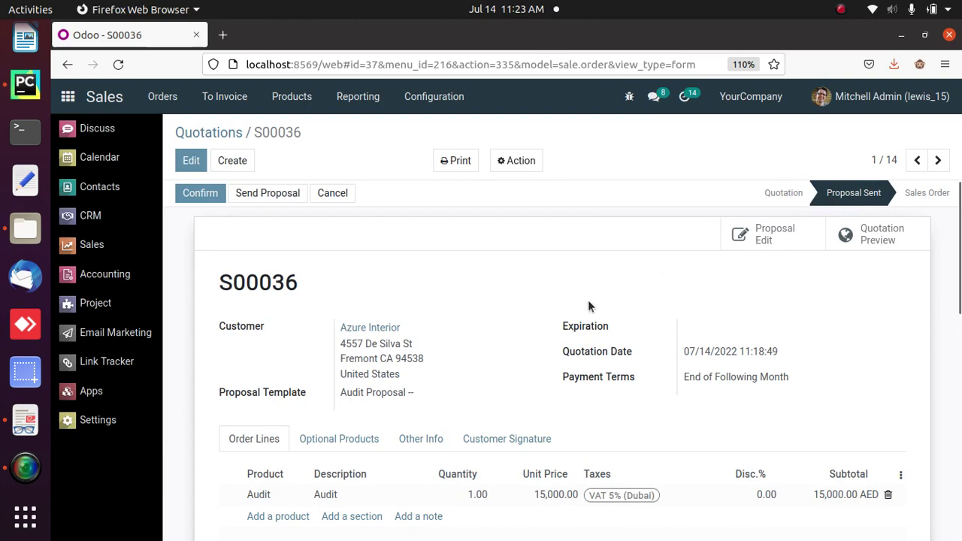
- Confirm quotation S00036 as a sales order, creating 1 project and 3 tasks
{"action": "left_click", "coordinate": [201, 194]}
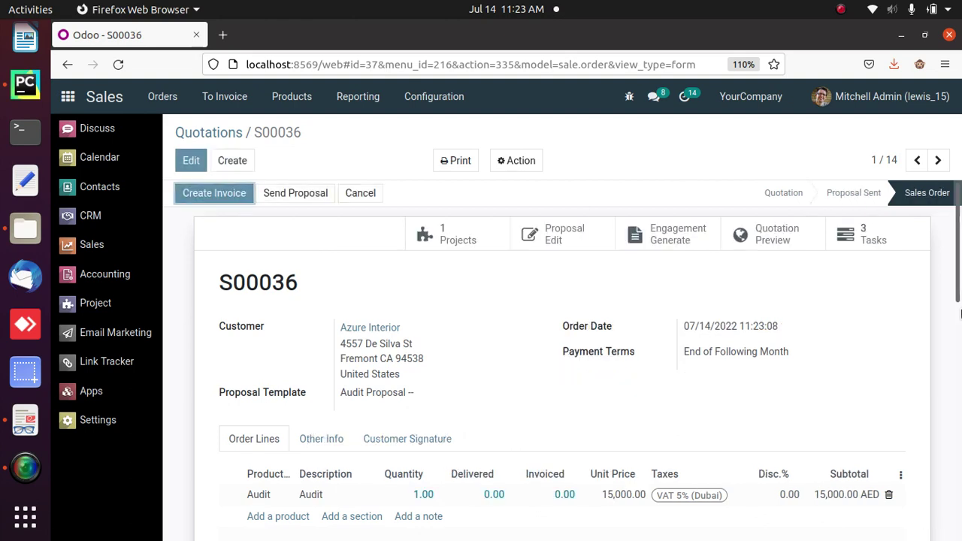
{"action": "scroll", "coordinate": [960, 353], "scroll_direction": "down", "scroll_amount": 3}
{"action": "scroll", "coordinate": [960, 353], "scroll_direction": "up", "scroll_amount": 3}
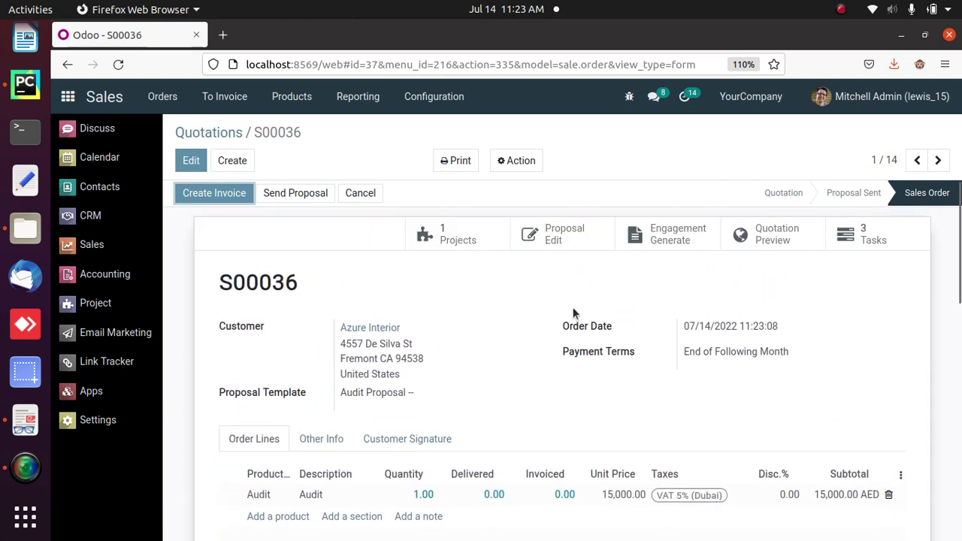
- Generate an engagement letter for S00036 from the Audit Engagement Letter template
{"action": "left_click", "coordinate": [664, 239]}
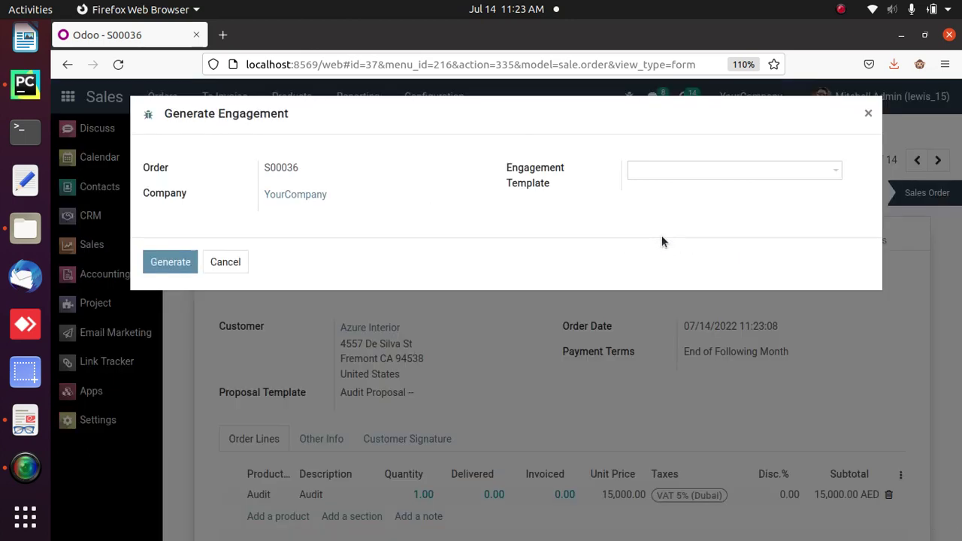
{"action": "left_click", "coordinate": [655, 171]}
{"action": "left_click", "coordinate": [689, 195]}
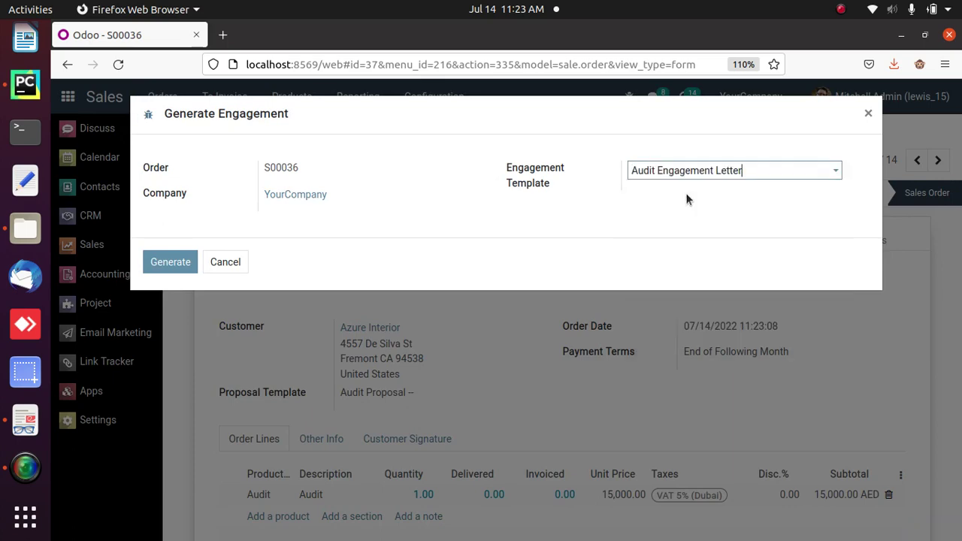
{"action": "left_click", "coordinate": [169, 266]}
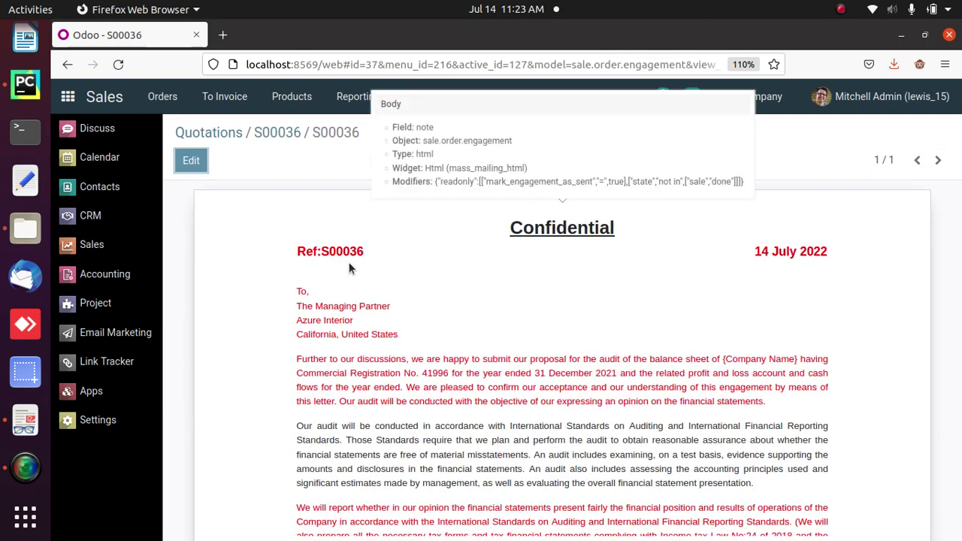
- Return to order S00036 without saving, then reopen its engagement document
{"action": "left_click", "coordinate": [190, 161]}
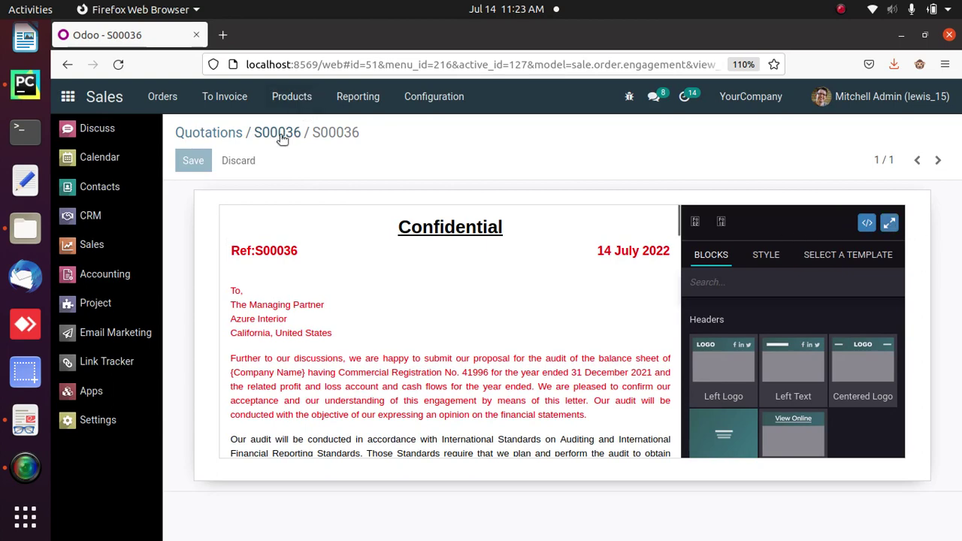
{"action": "left_click", "coordinate": [182, 88]}
{"action": "left_click", "coordinate": [118, 64]}
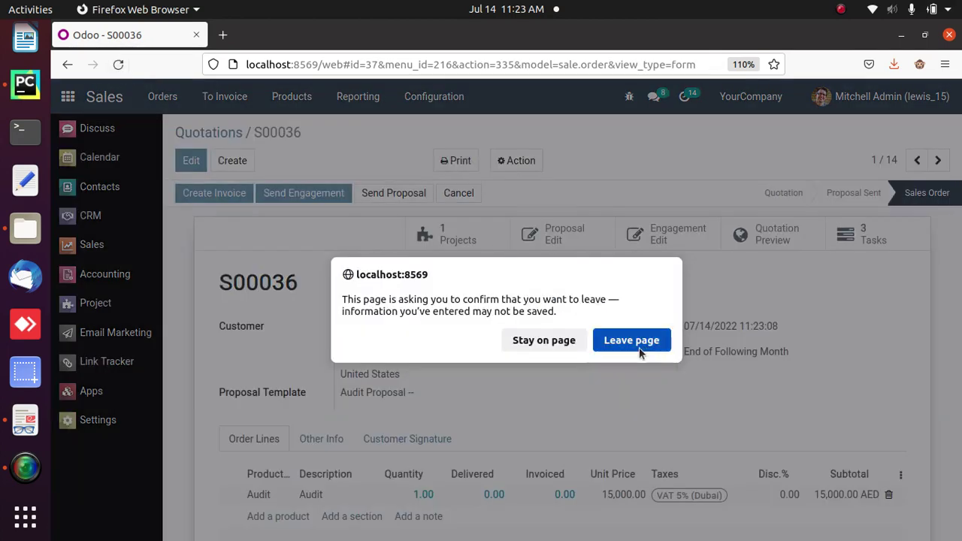
{"action": "left_click", "coordinate": [637, 342]}
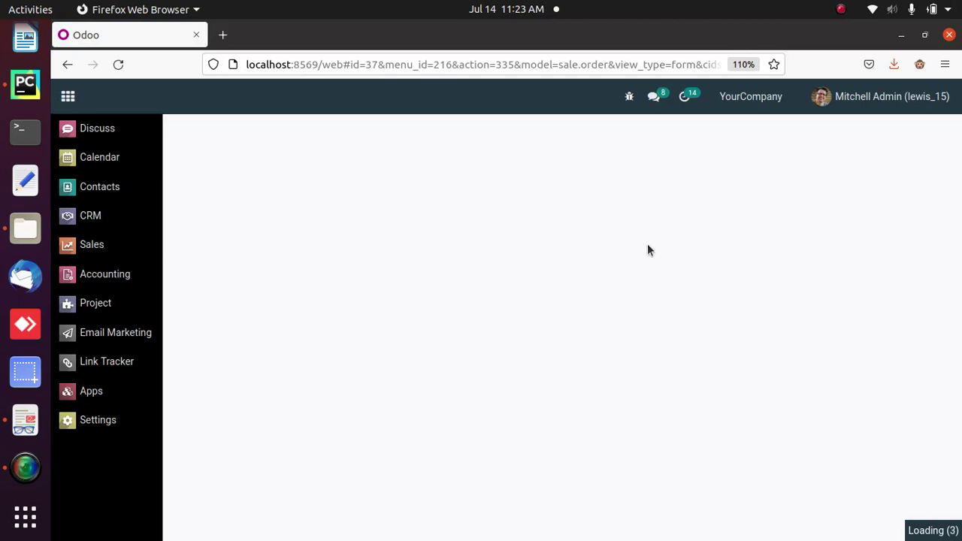
{"action": "left_click", "coordinate": [650, 239]}
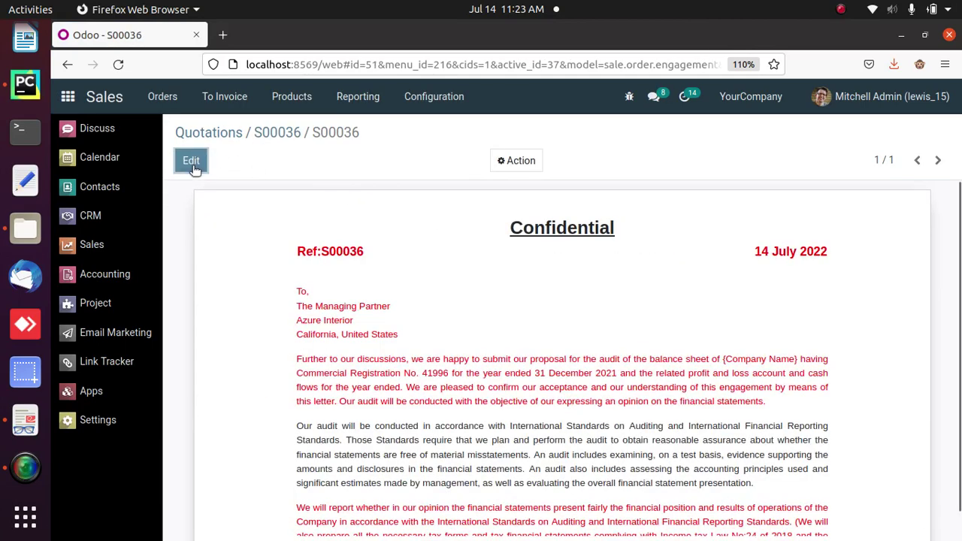
- Edit the engagement letter full screen and review the 15,750.00 AED audit fee and its wording
{"action": "left_click", "coordinate": [194, 160]}
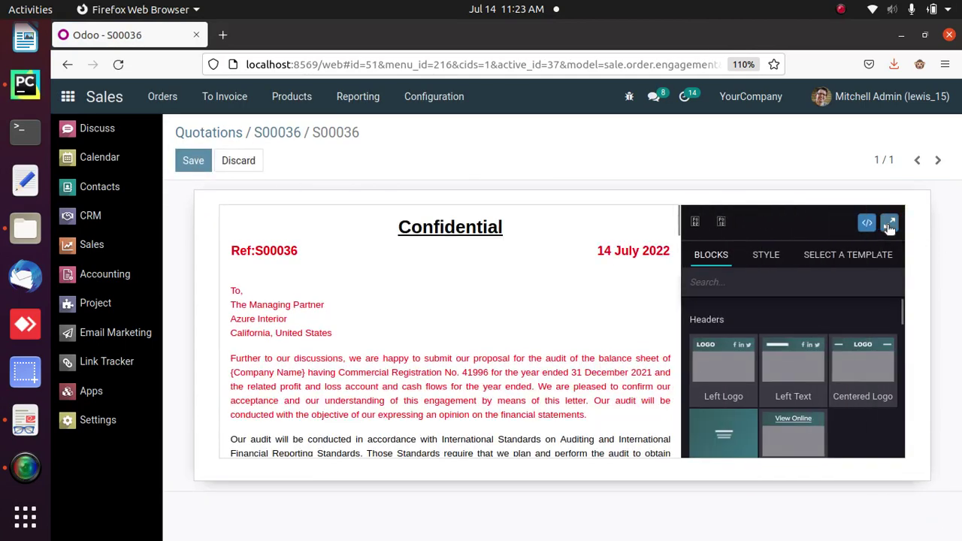
{"action": "left_click", "coordinate": [889, 224]}
{"action": "left_click_drag", "start_coordinate": [736, 112], "coordinate": [750, 289]}
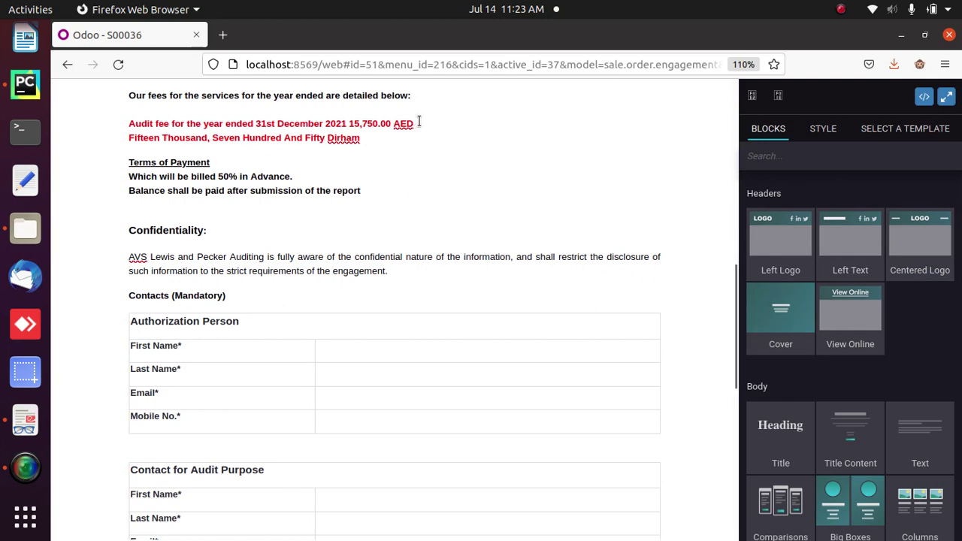
{"action": "left_click_drag", "start_coordinate": [414, 122], "coordinate": [130, 123]}
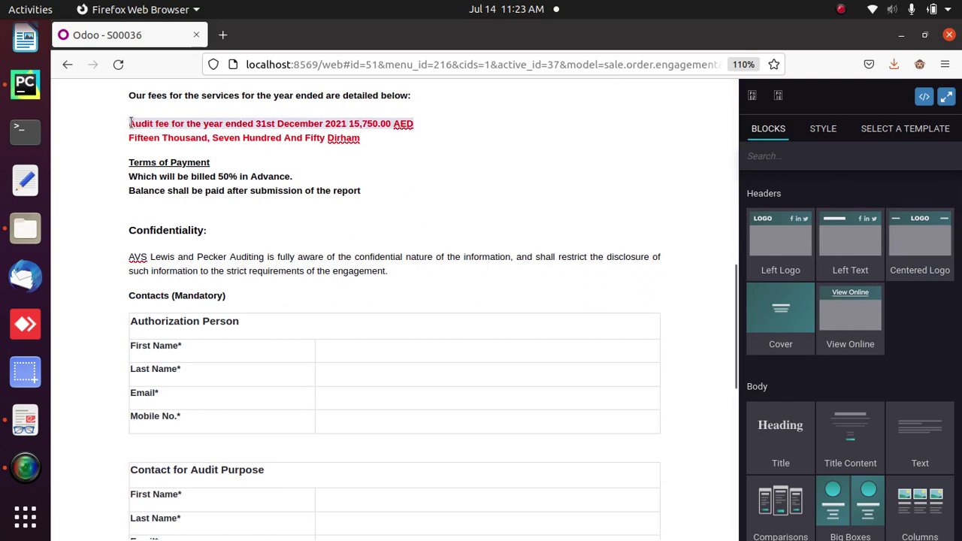
{"action": "left_click_drag", "start_coordinate": [362, 138], "coordinate": [130, 142]}
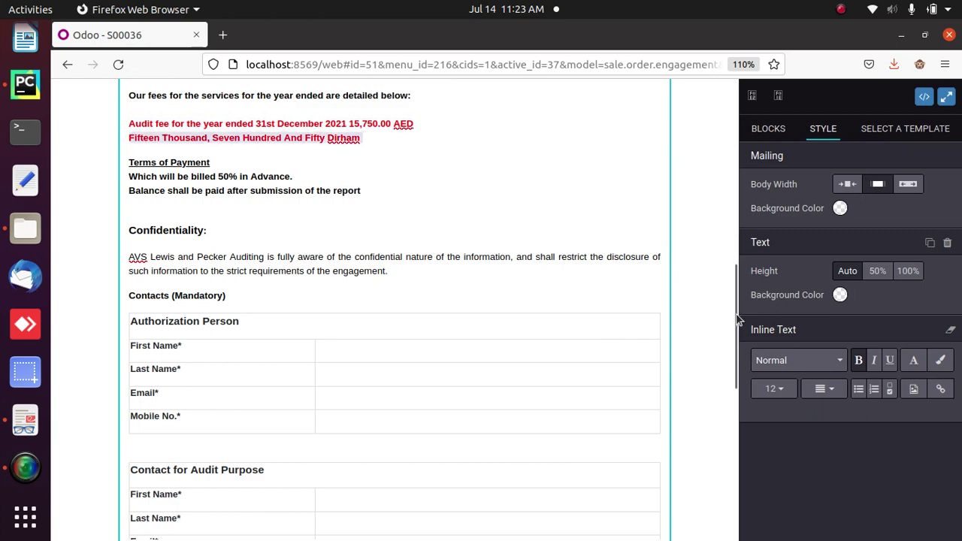
{"action": "left_click_drag", "start_coordinate": [737, 322], "coordinate": [745, 365]}
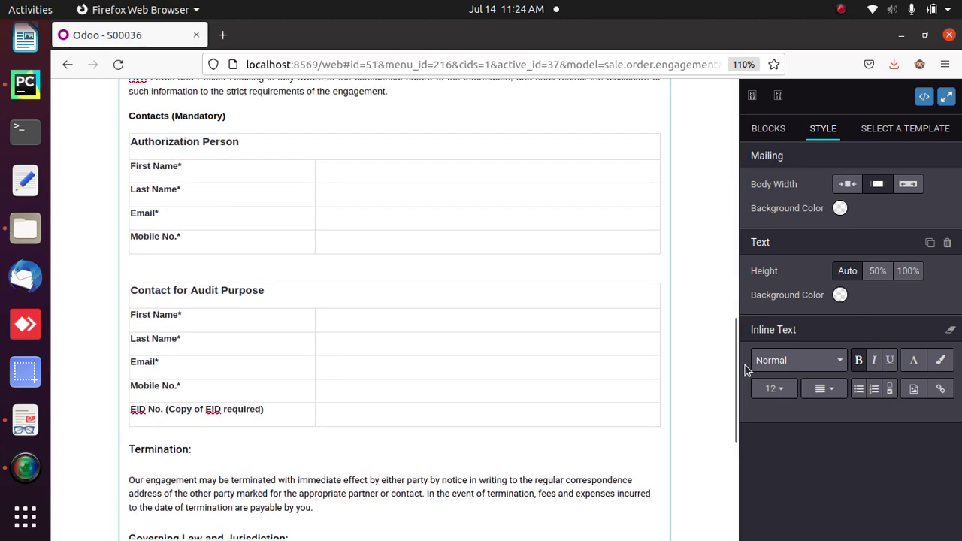
- Enter the Authorization Person's first and last name and the audit contact's first name
{"action": "left_click", "coordinate": [319, 172]}
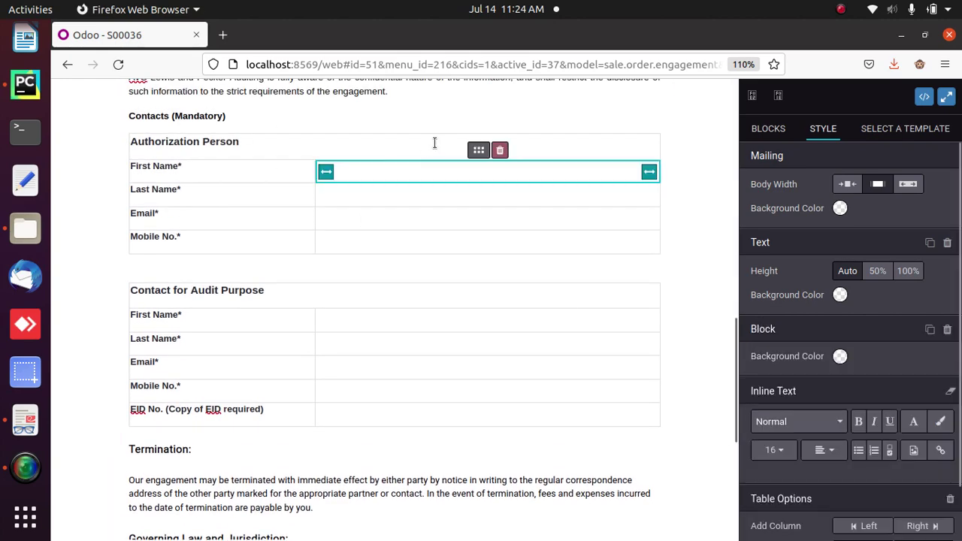
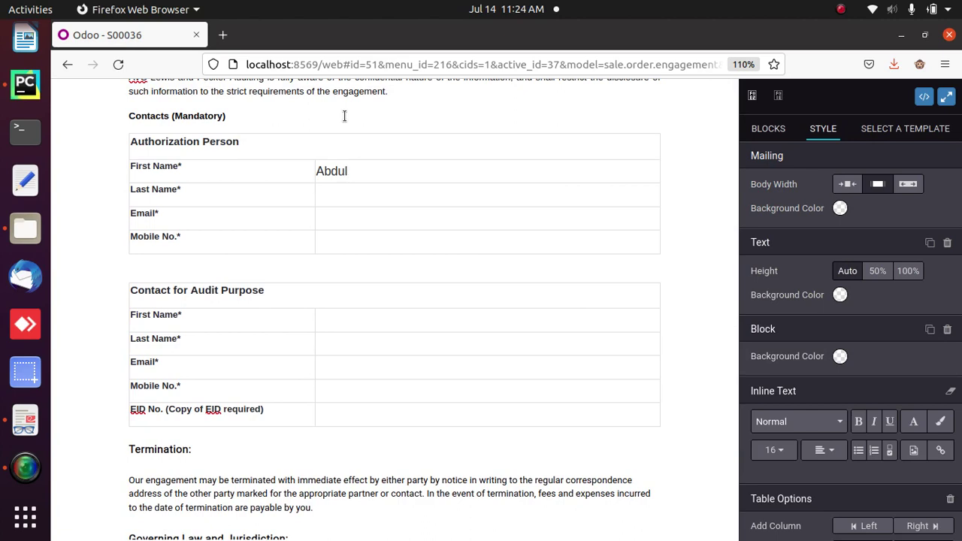
{"action": "left_click", "coordinate": [335, 199]}
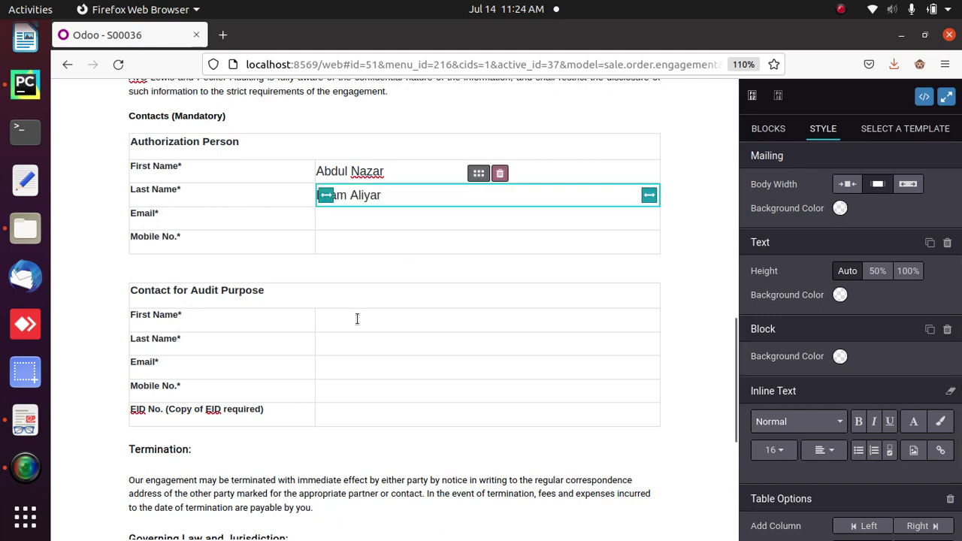
{"action": "left_click", "coordinate": [356, 319]}
{"action": "type", "text": "S"}
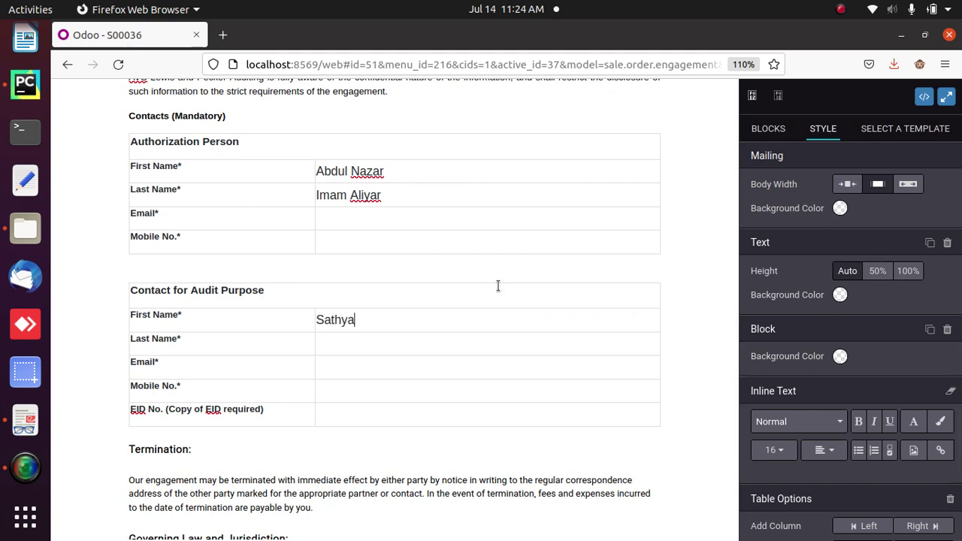
{"action": "type", "text": "athya"}
{"action": "scroll", "coordinate": [737, 372], "scroll_direction": "down", "scroll_amount": 2}
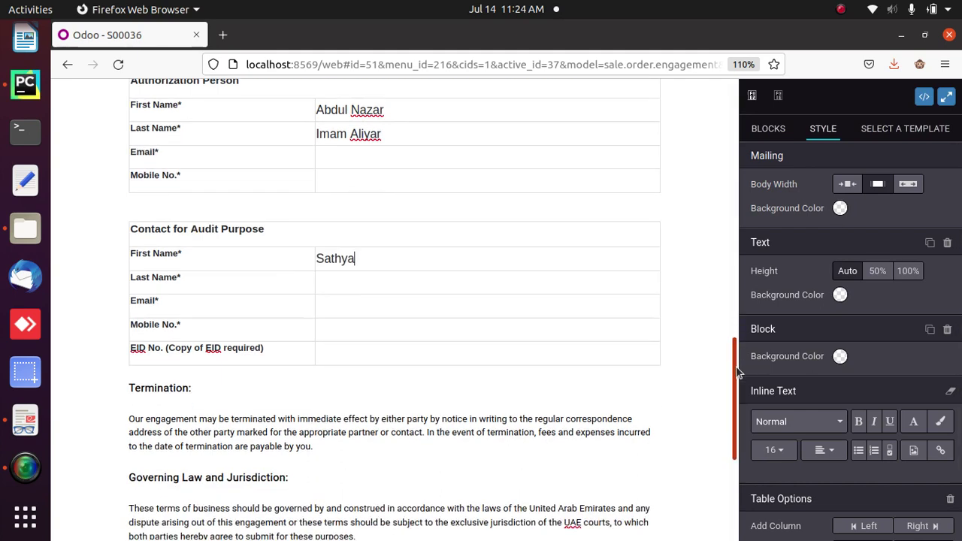
{"action": "scroll", "coordinate": [737, 372], "scroll_direction": "down", "scroll_amount": 5}
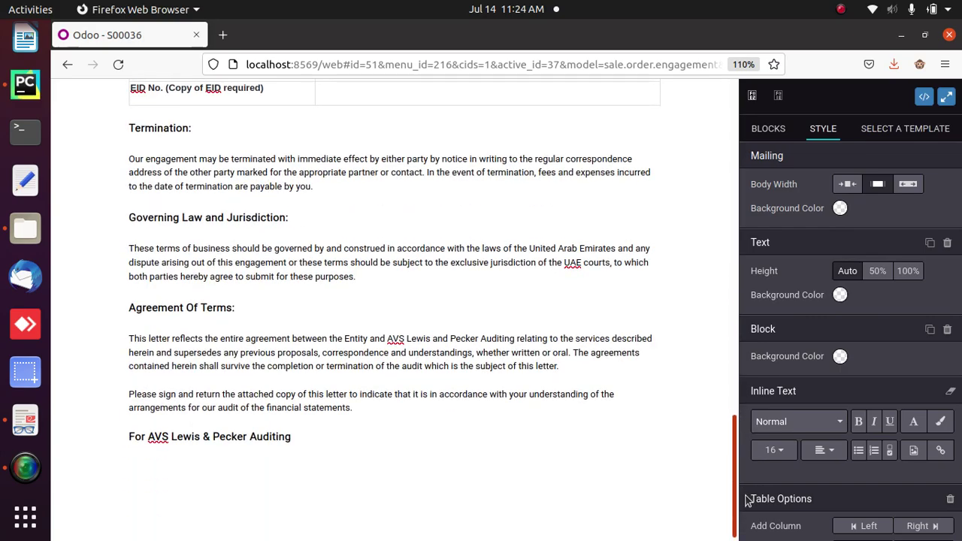
{"action": "left_click_drag", "start_coordinate": [744, 498], "coordinate": [738, 88]}
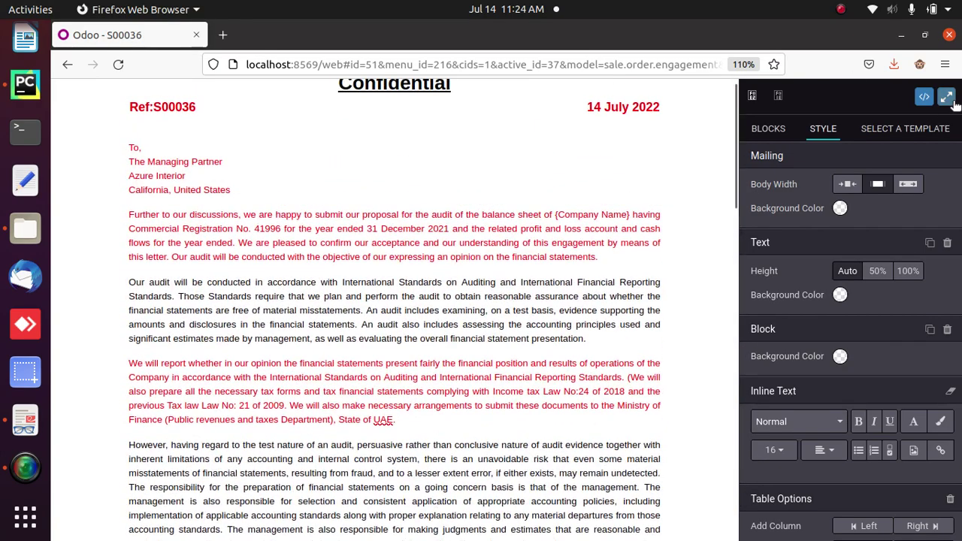
{"action": "left_click", "coordinate": [946, 97]}
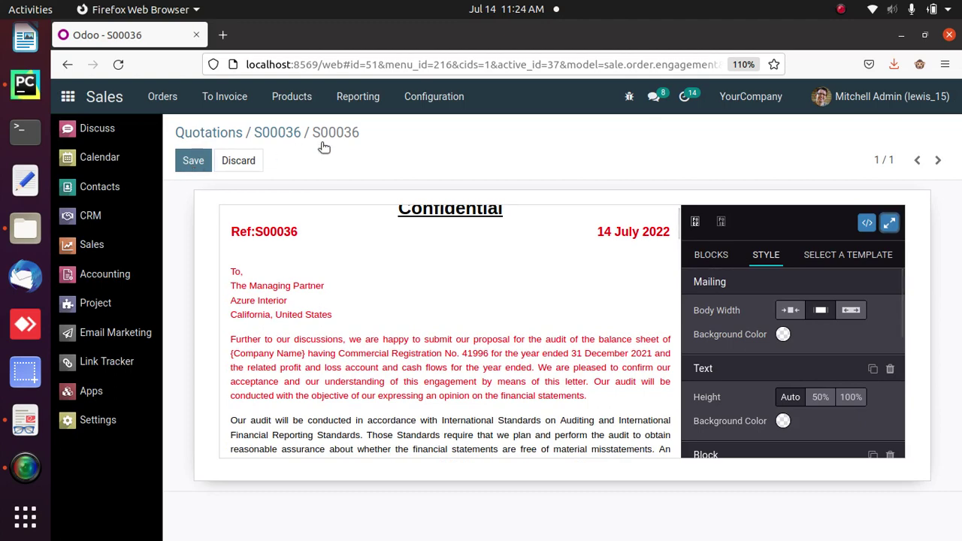
- Save the engagement letter, email it from order S00036, and print the Engagement PDF
{"action": "left_click", "coordinate": [195, 161]}
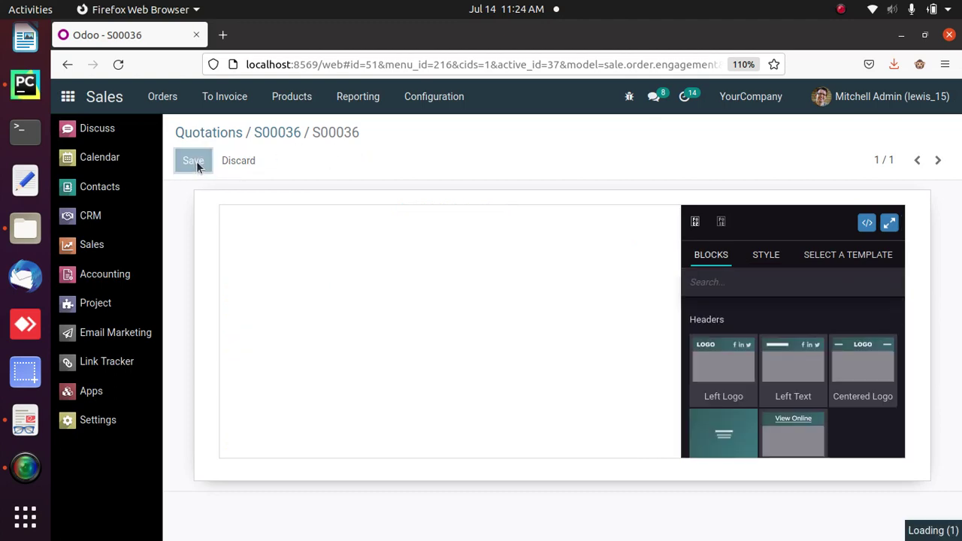
{"action": "left_click", "coordinate": [281, 134]}
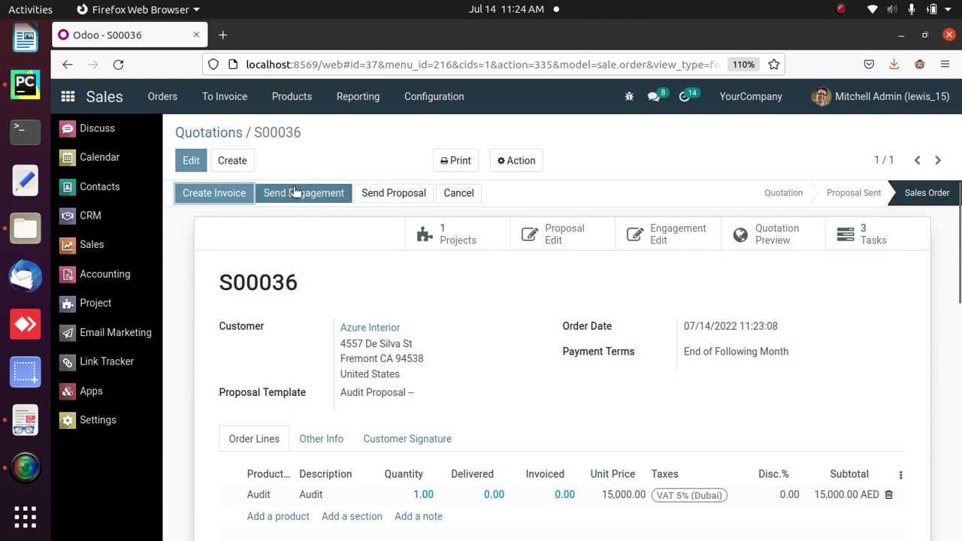
{"action": "left_click", "coordinate": [285, 194]}
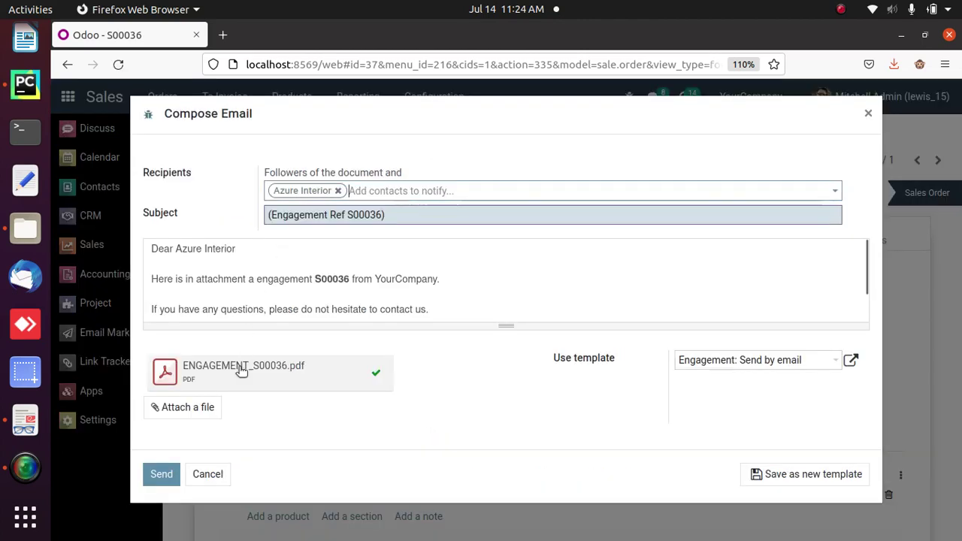
{"action": "left_click", "coordinate": [207, 474]}
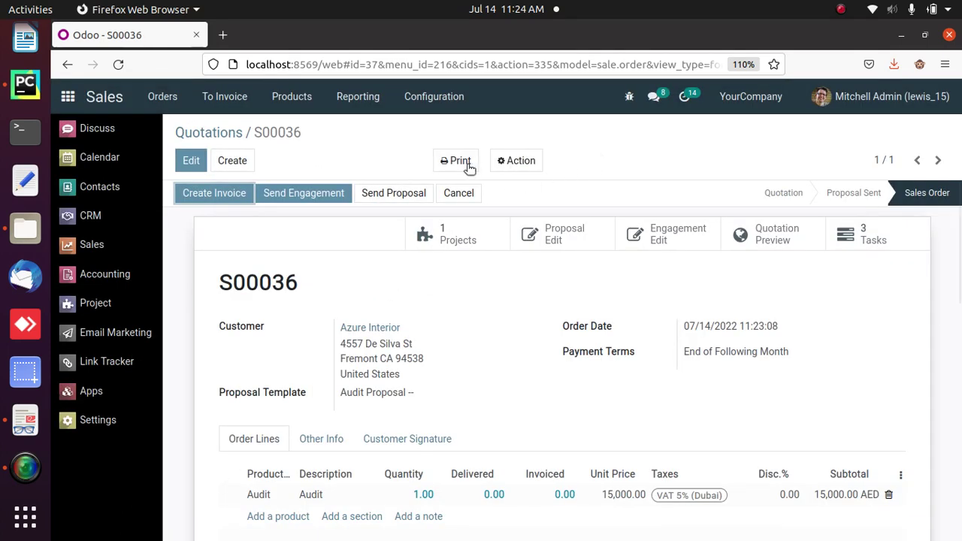
{"action": "left_click", "coordinate": [468, 165]}
{"action": "left_click", "coordinate": [473, 229]}
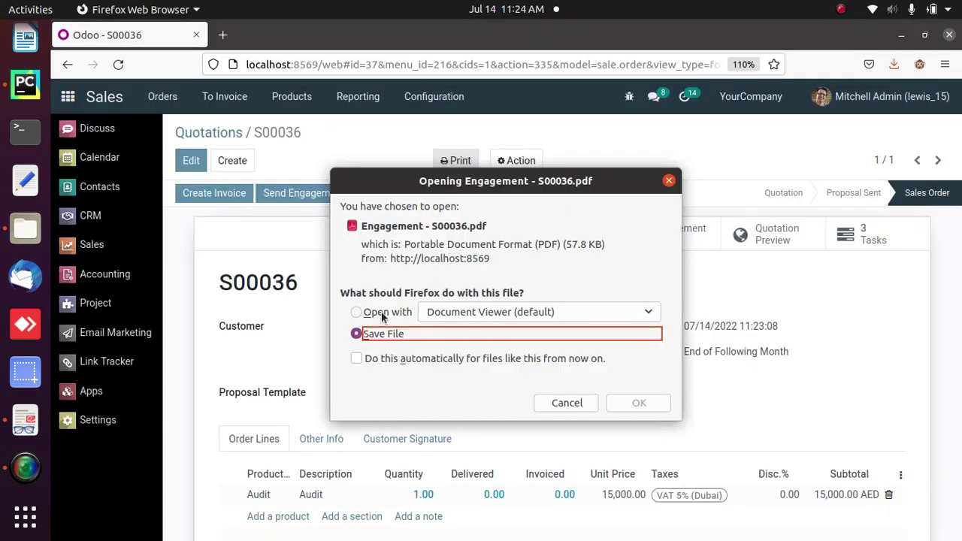
- View the 3-page Engagement - S00036.pdf in Document Viewer, then close it
{"action": "left_click", "coordinate": [381, 312]}
{"action": "left_click", "coordinate": [635, 403]}
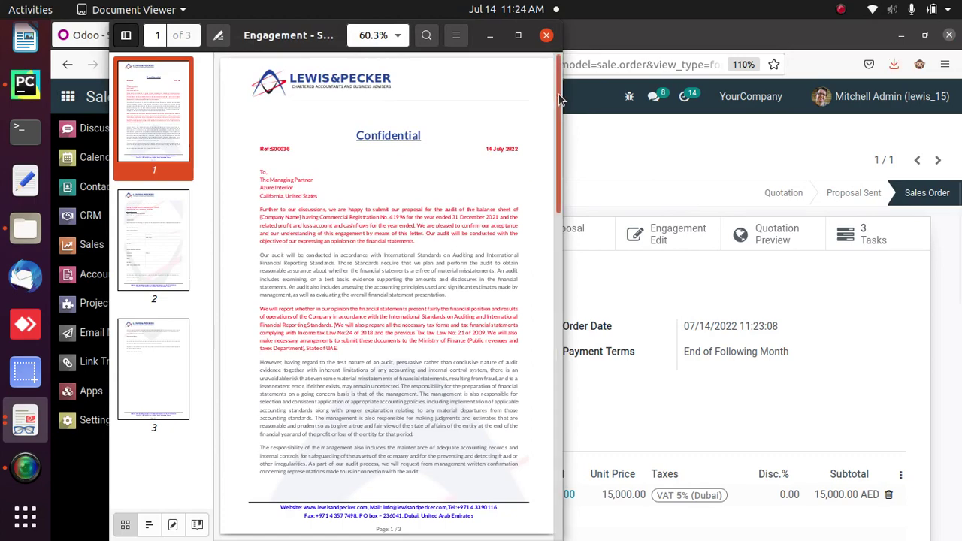
{"action": "mouse_move", "coordinate": [560, 98]}
{"action": "left_mouse_down"}
{"action": "mouse_move", "coordinate": [572, 265]}
{"action": "mouse_move", "coordinate": [566, 429]}
{"action": "mouse_move", "coordinate": [560, 105]}
{"action": "left_mouse_up"}
{"action": "left_click", "coordinate": [546, 38]}
{"action": "left_click", "coordinate": [623, 143]}
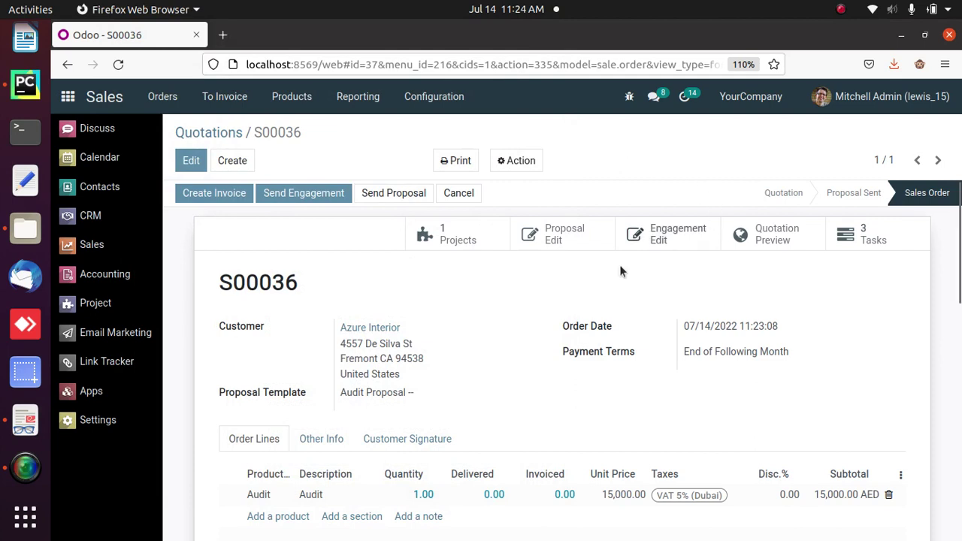
- Create and post regular invoice INV/2022/00003 for 15,000.00 AED plus VAT from order S00036
{"action": "left_click", "coordinate": [215, 193]}
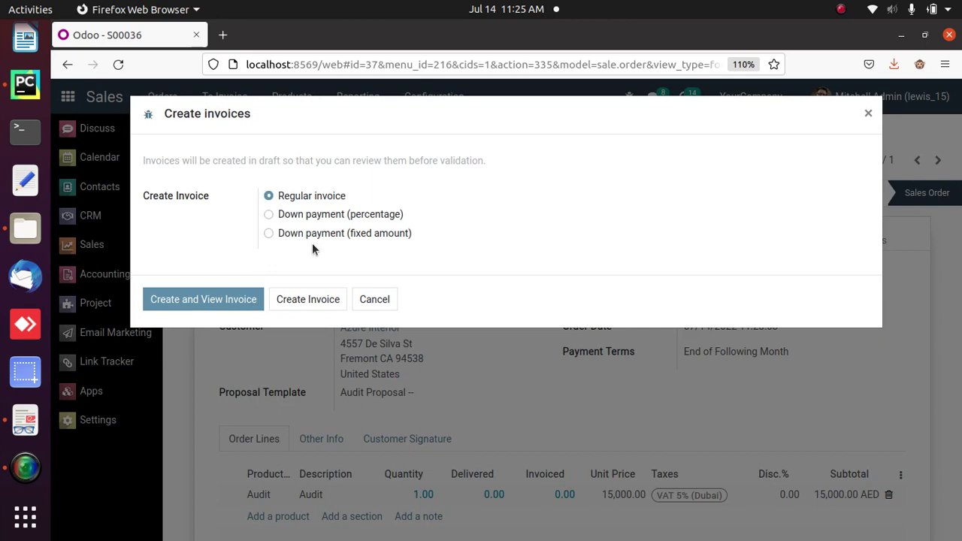
{"action": "left_click", "coordinate": [217, 303]}
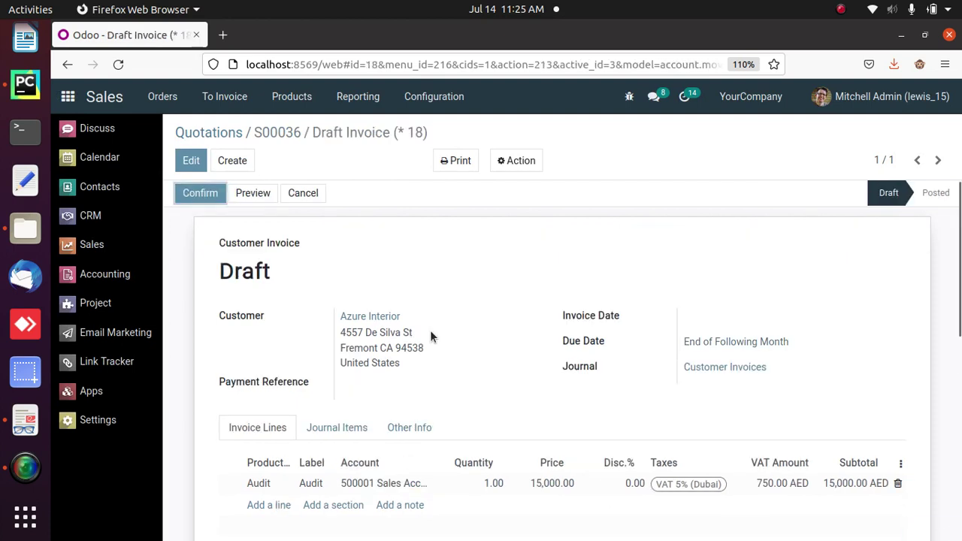
{"action": "left_click_drag", "start_coordinate": [959, 286], "coordinate": [961, 248]}
{"action": "left_click", "coordinate": [209, 194]}
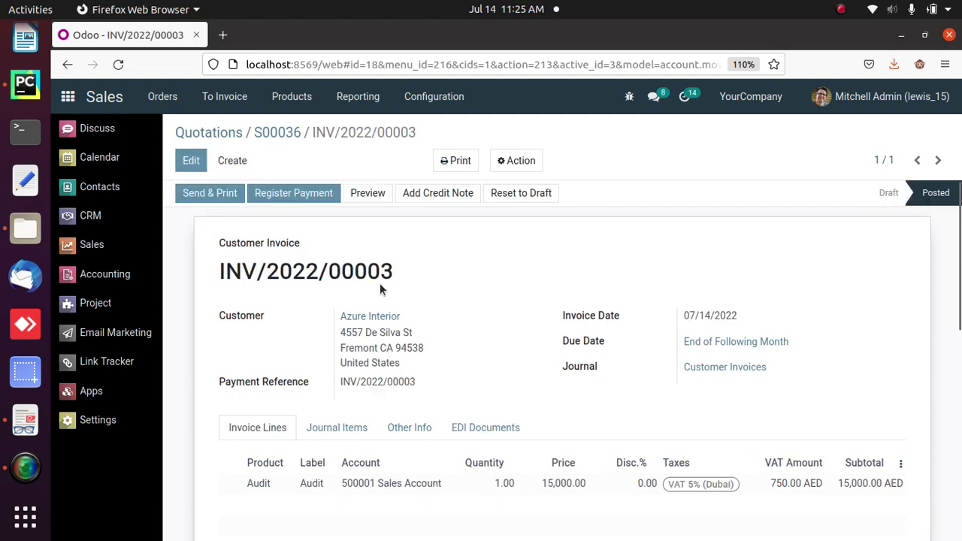
{"action": "left_click_drag", "start_coordinate": [217, 242], "coordinate": [440, 271]}
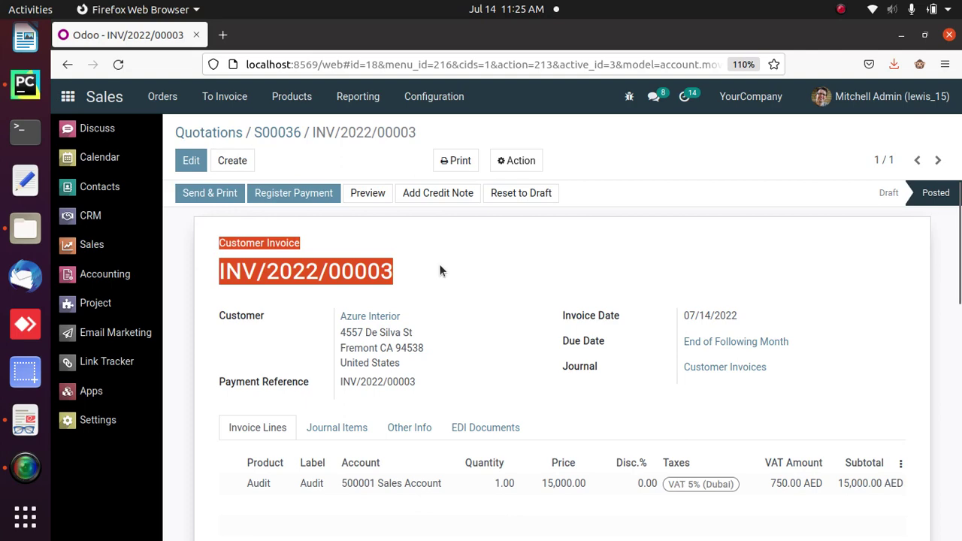
{"action": "left_click", "coordinate": [520, 276]}
{"action": "mouse_move", "coordinate": [960, 226]}
{"action": "left_mouse_down"}
{"action": "mouse_move", "coordinate": [960, 370]}
{"action": "mouse_move", "coordinate": [960, 210]}
{"action": "left_mouse_up"}
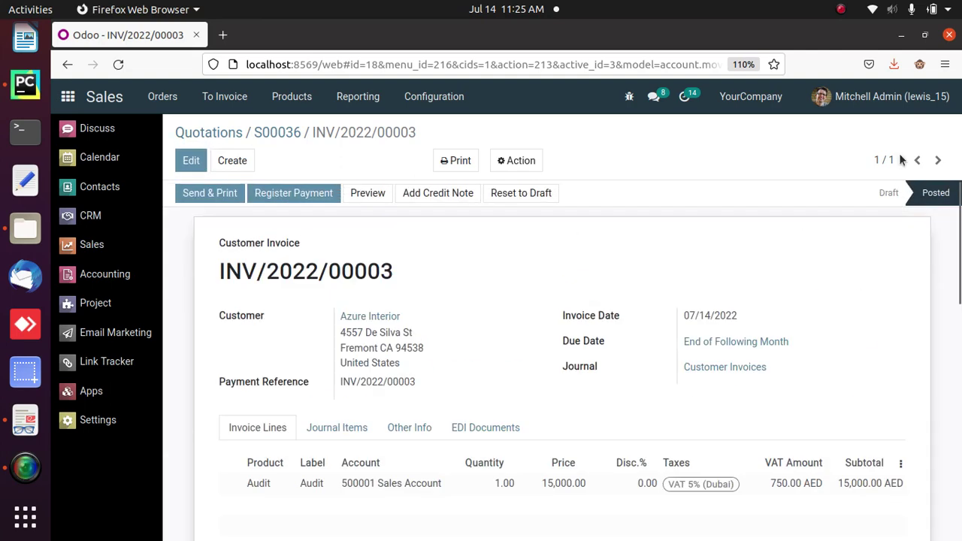
{"action": "left_click", "coordinate": [293, 133]}
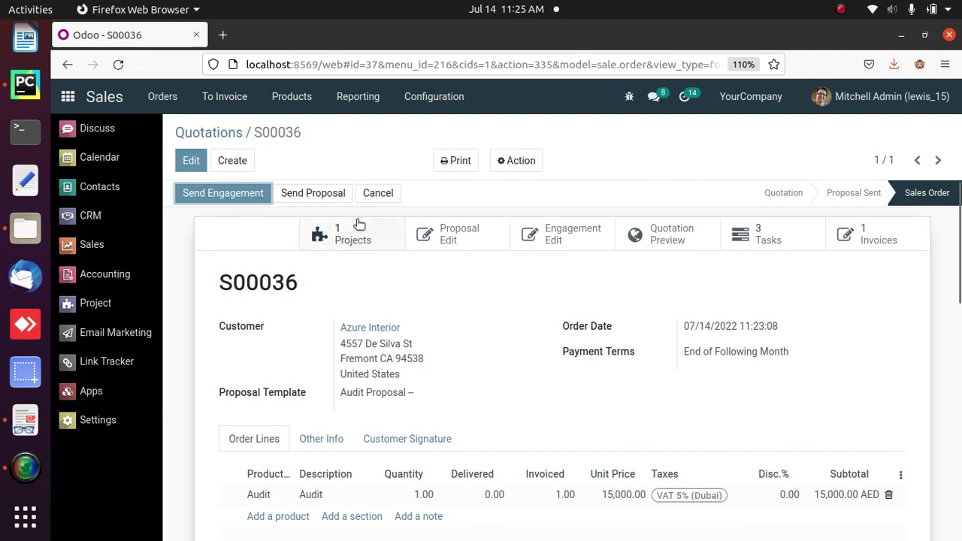
- Review the linked project S00036 - Audit Template with its 3 tasks, then return to the order
{"action": "mouse_move", "coordinate": [342, 235]}
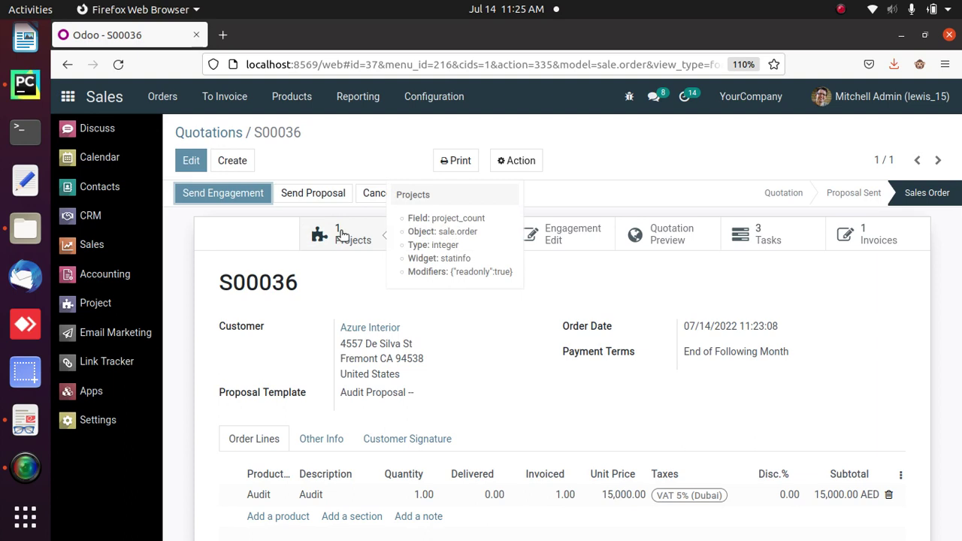
{"action": "left_click", "coordinate": [342, 235]}
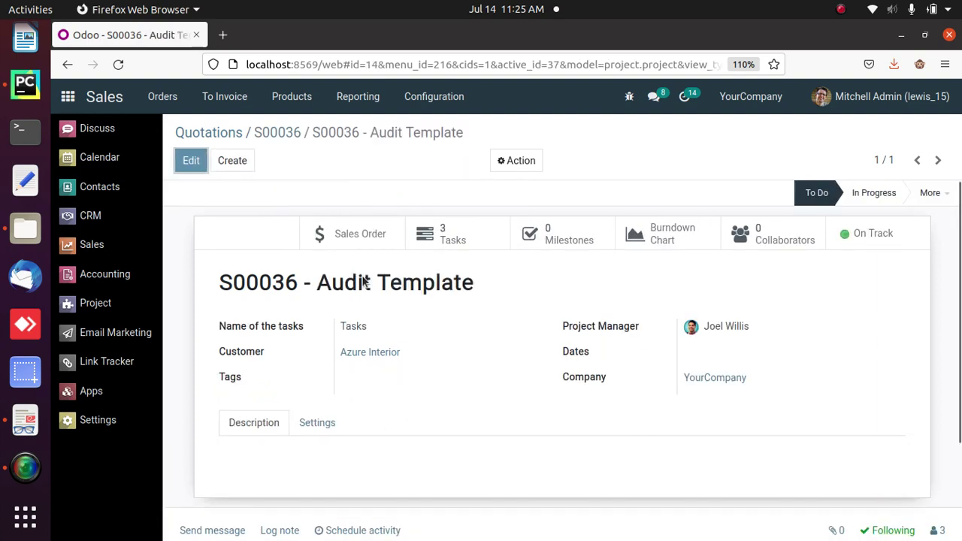
{"action": "mouse_move", "coordinate": [342, 290]}
{"action": "left_click_drag", "start_coordinate": [320, 286], "coordinate": [497, 414]}
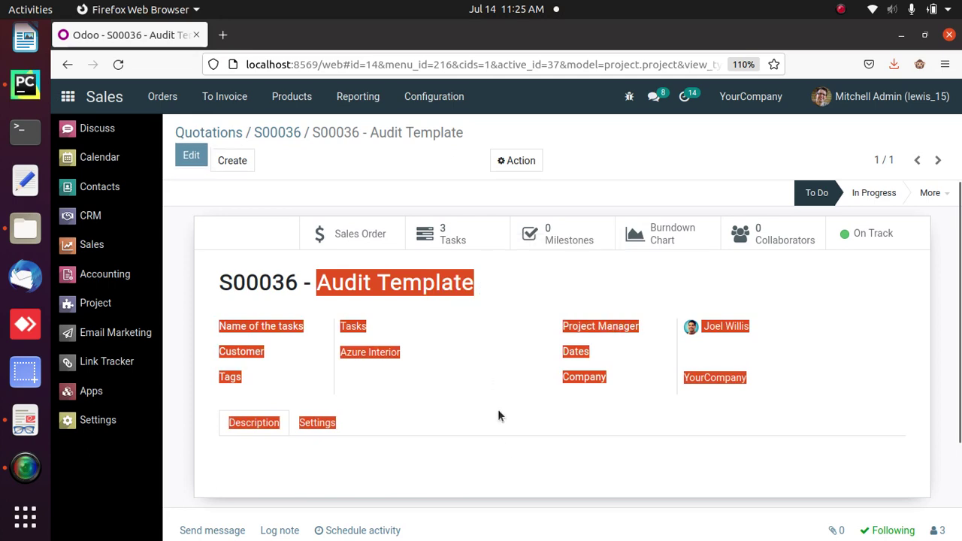
{"action": "left_click", "coordinate": [509, 475]}
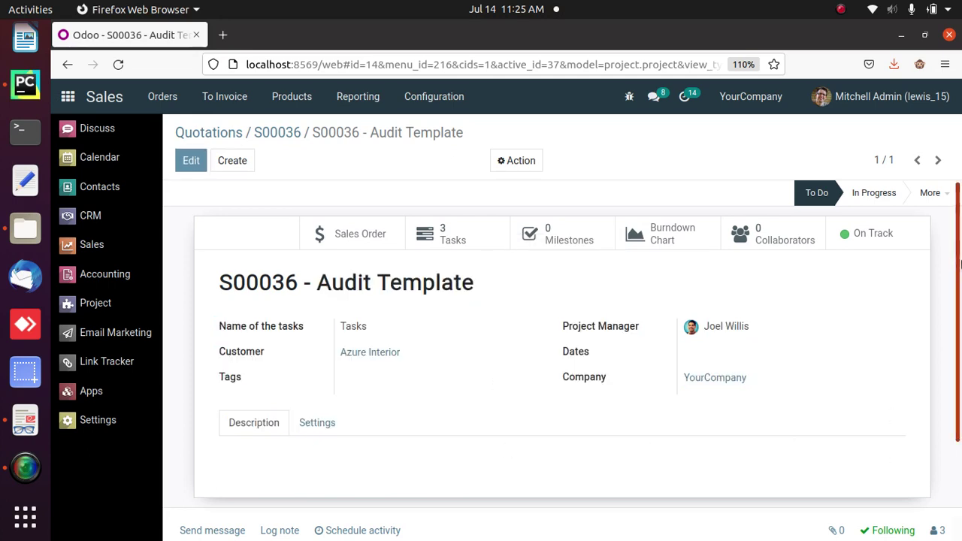
{"action": "scroll", "coordinate": [959, 240], "scroll_direction": "down", "scroll_amount": 3}
{"action": "scroll", "coordinate": [960, 240], "scroll_direction": "up", "scroll_amount": 3}
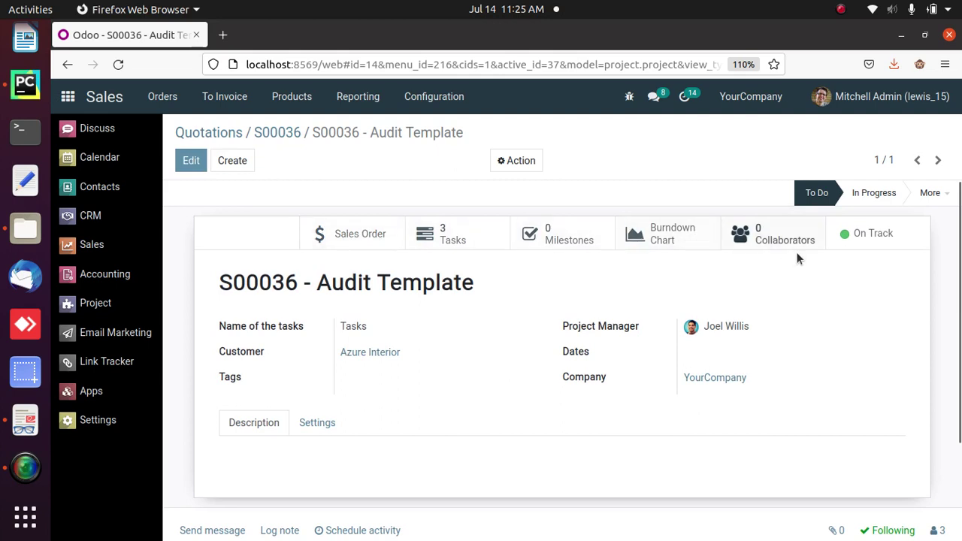
{"action": "left_click", "coordinate": [340, 235]}
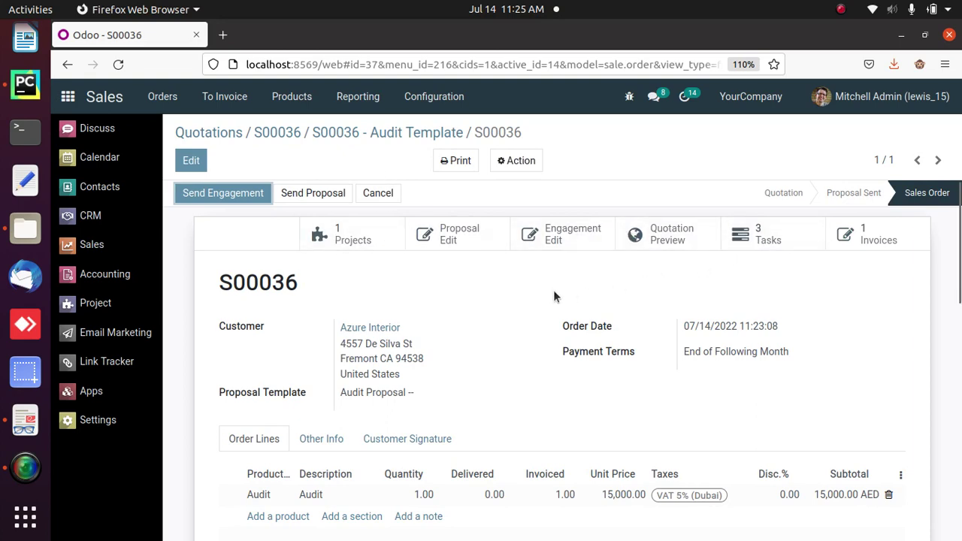
{"action": "left_click", "coordinate": [25, 467]}
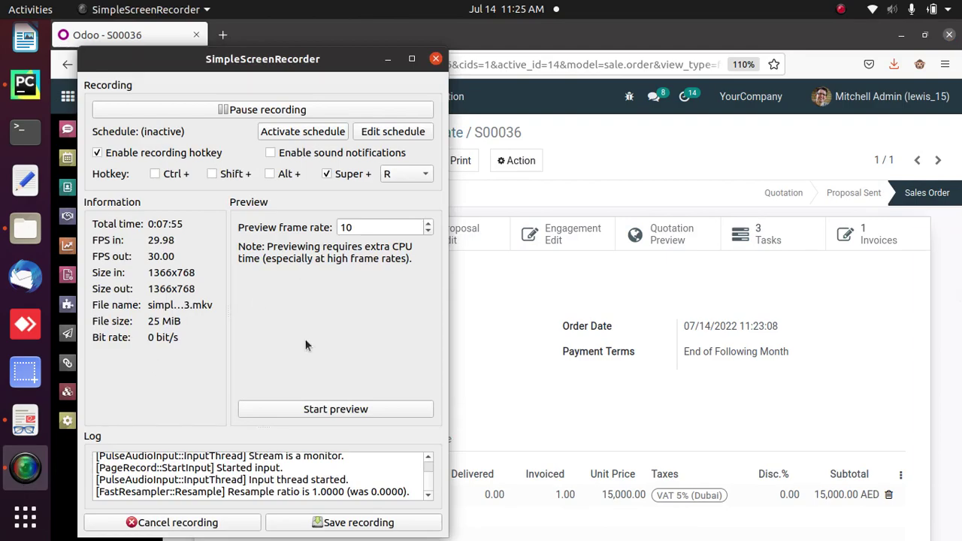